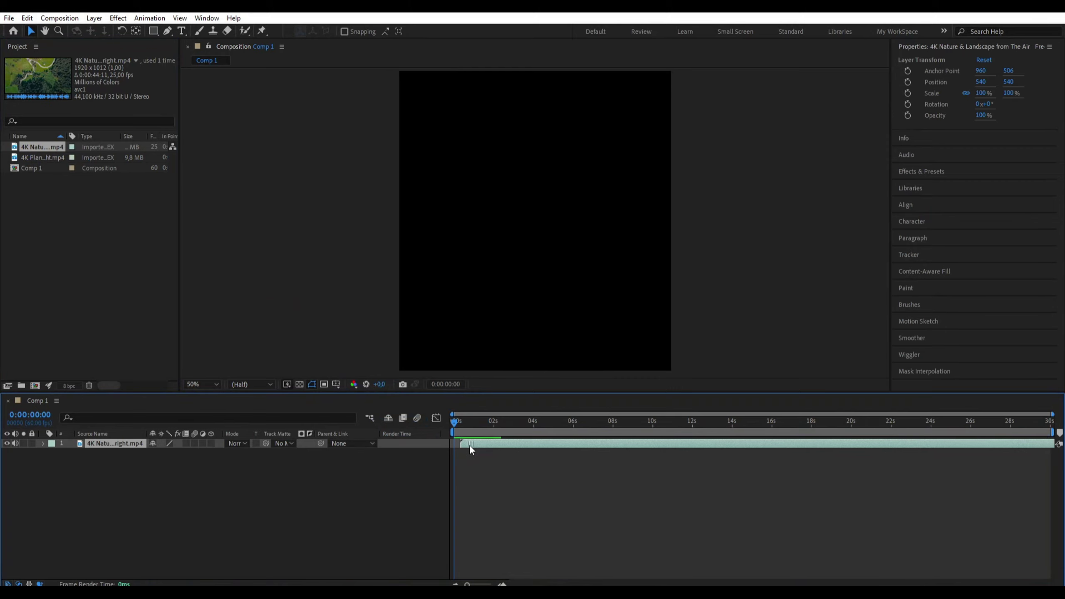
Align the nature footage layer with the start of Comp 1 and scrub the composition to 0:00:18:50.
left_click_drag(469, 446, 707, 425)
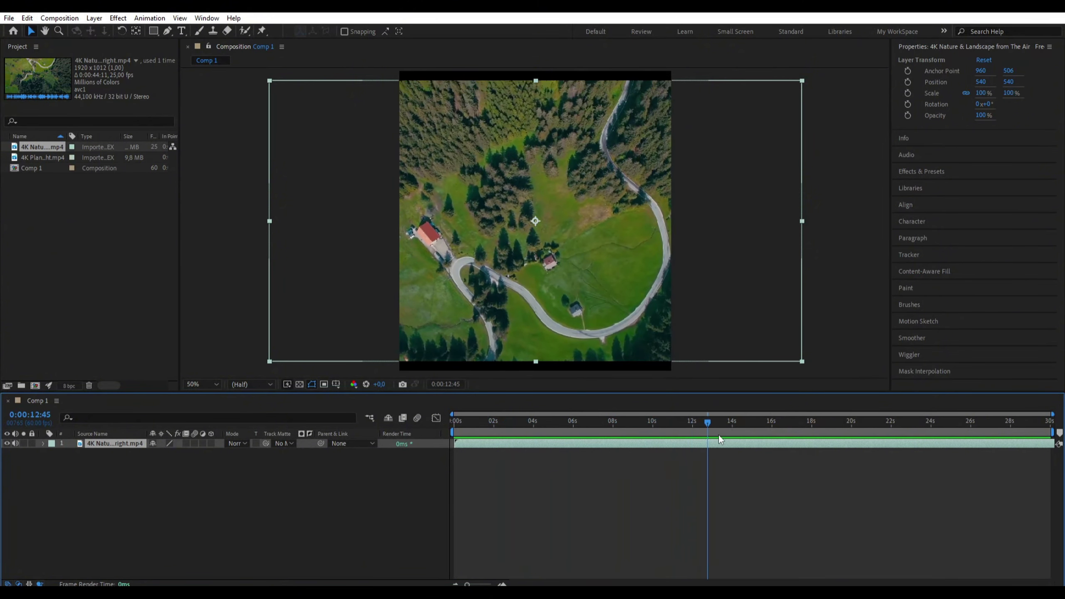
left_click_drag(707, 421, 828, 436)
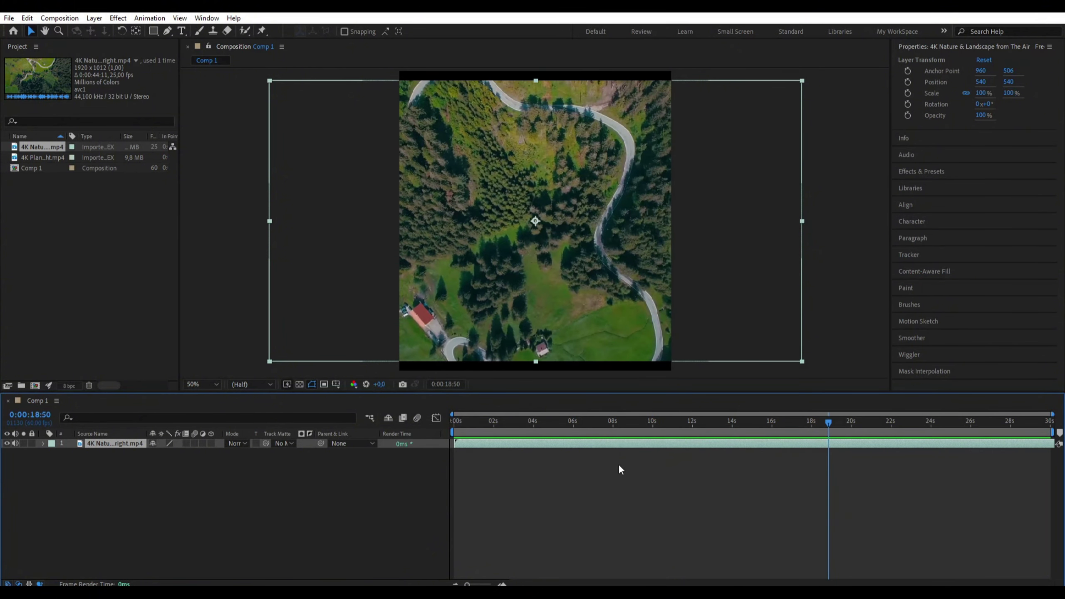
Inspect the nature footage in its own Layer viewer up to 0:00:31:22 and return to the Comp 1 view.
double_click(601, 447)
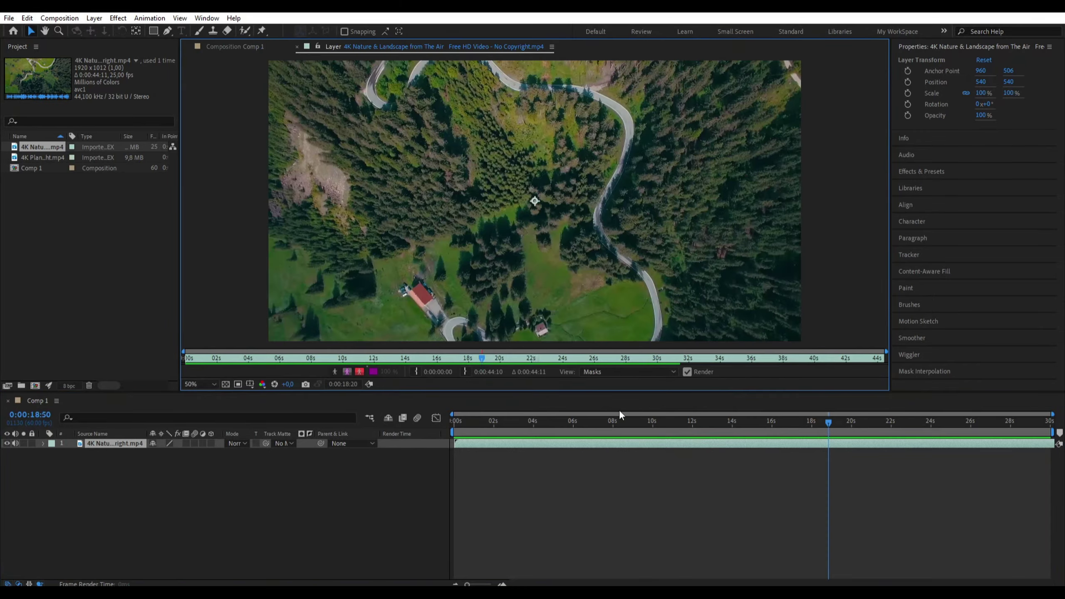
left_click_drag(482, 360, 687, 365)
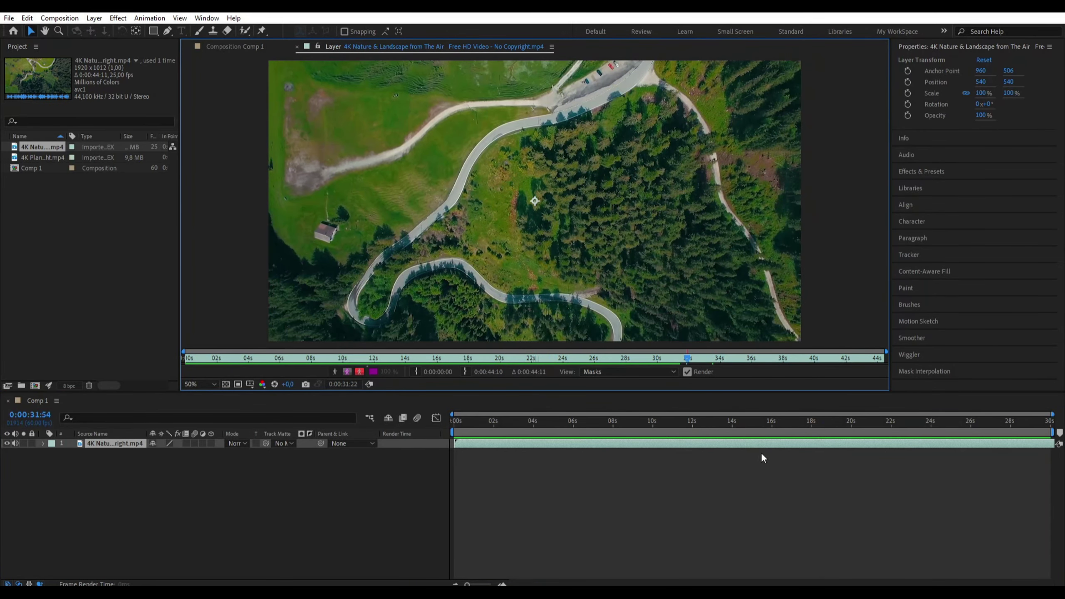
left_click(583, 483)
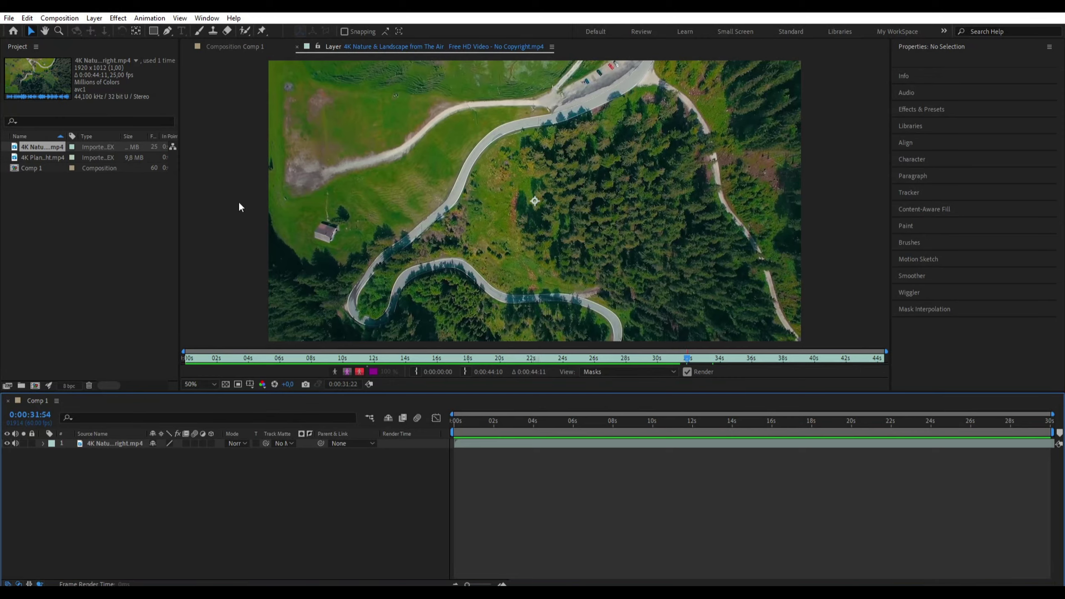
left_click(236, 51)
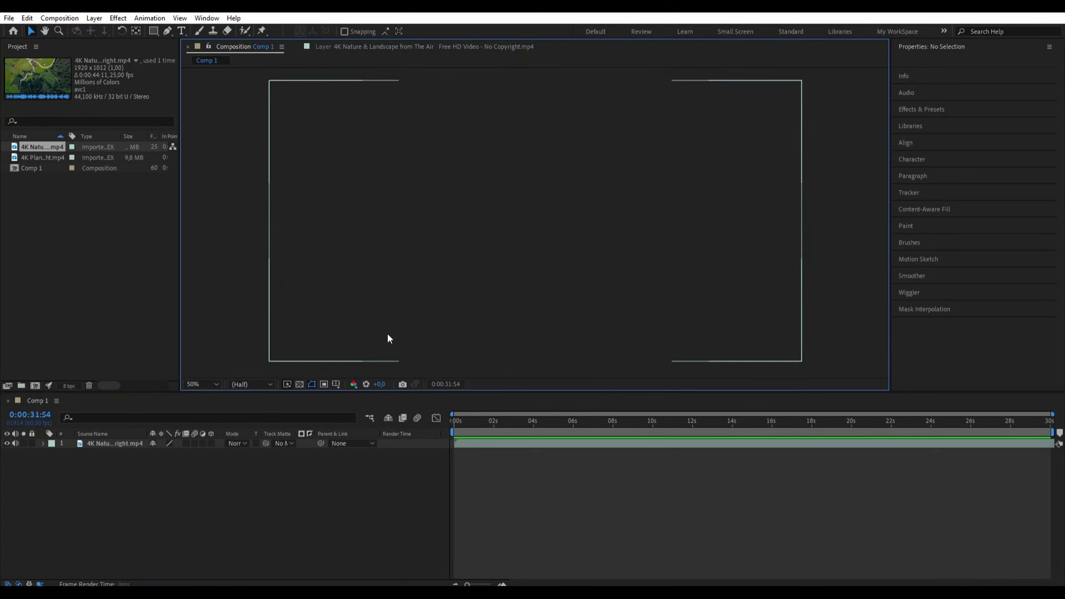
Review the footage in Comp 1 at 25% view magnification, scrubbing from 0:00:01:37 to 0:00:17:18.
left_click(486, 422)
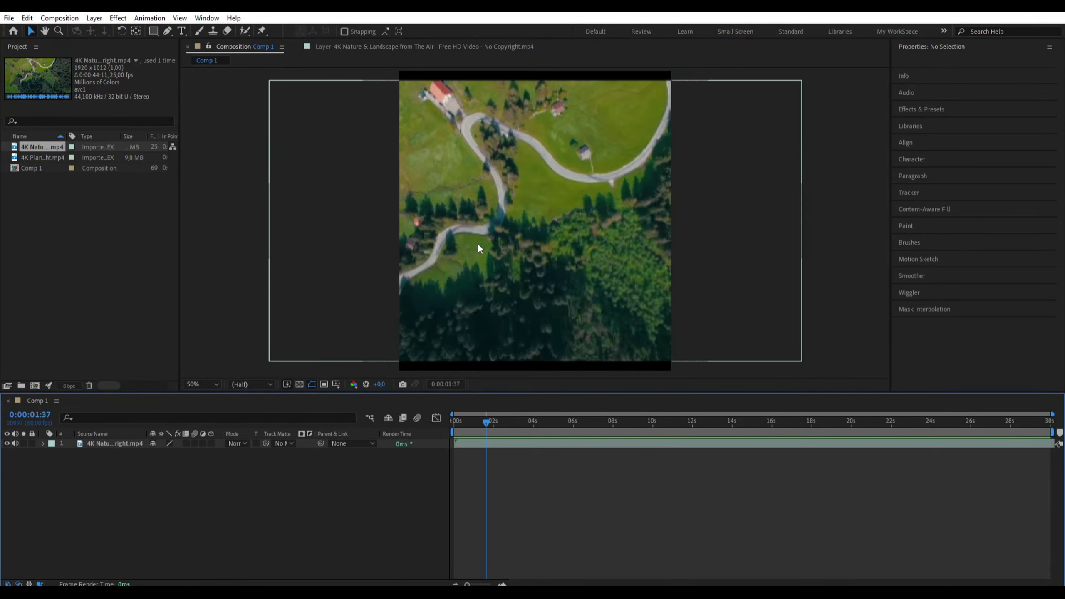
key("comma")
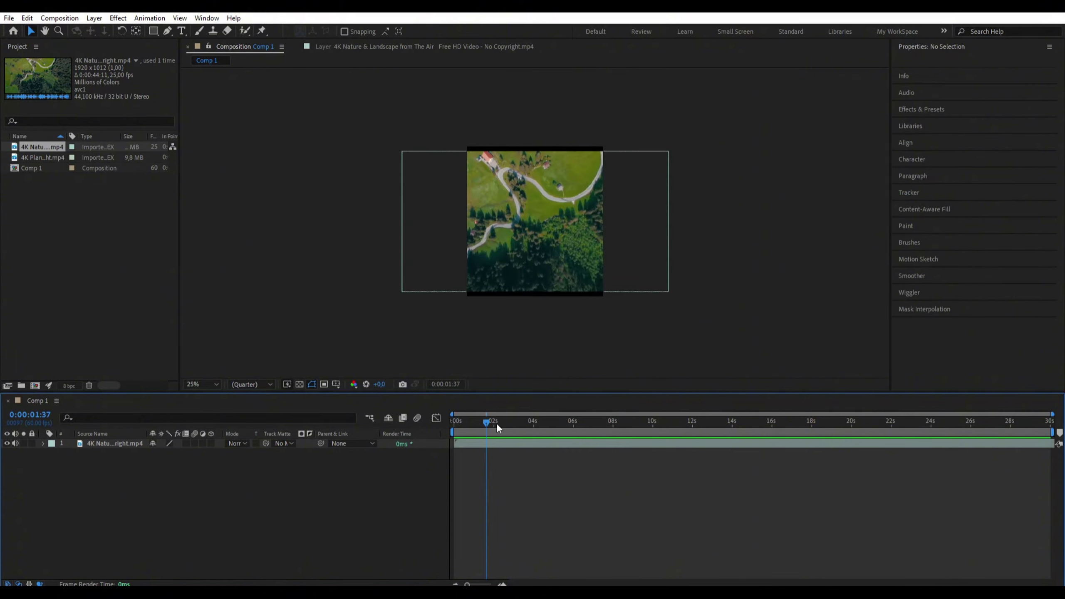
left_click_drag(496, 423, 798, 453)
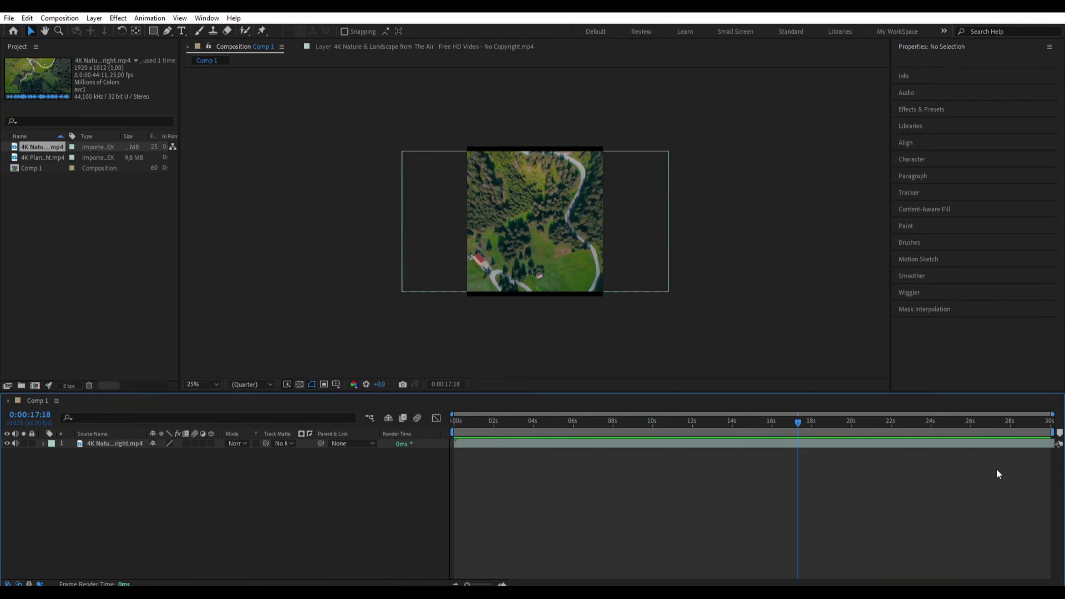
Set the duration of Comp 1 to 0:00:60:02 in the composition settings.
right_click(342, 247)
left_click(369, 264)
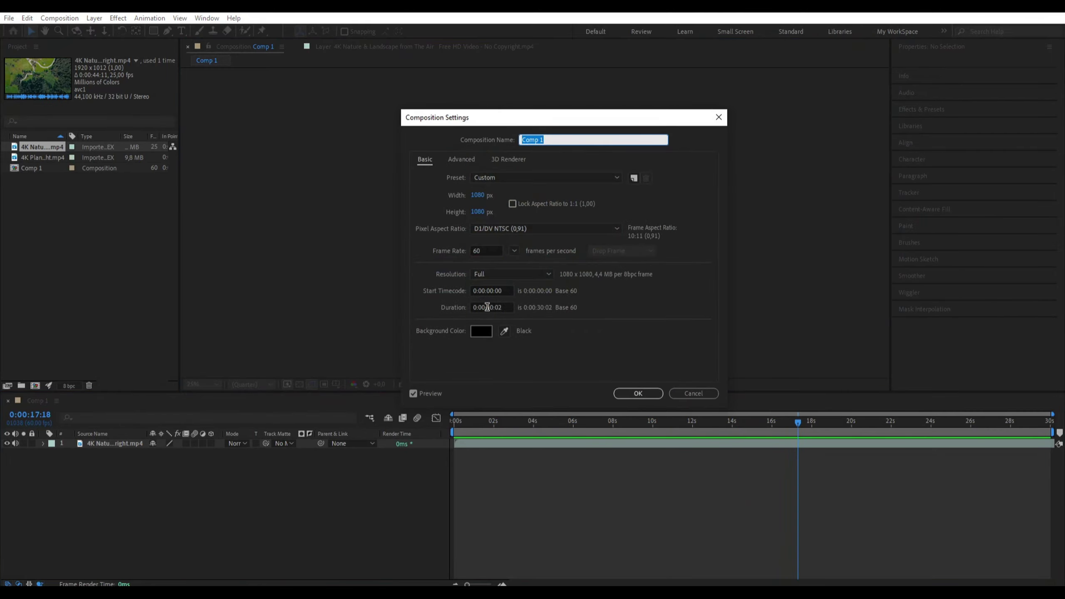
left_click(494, 307)
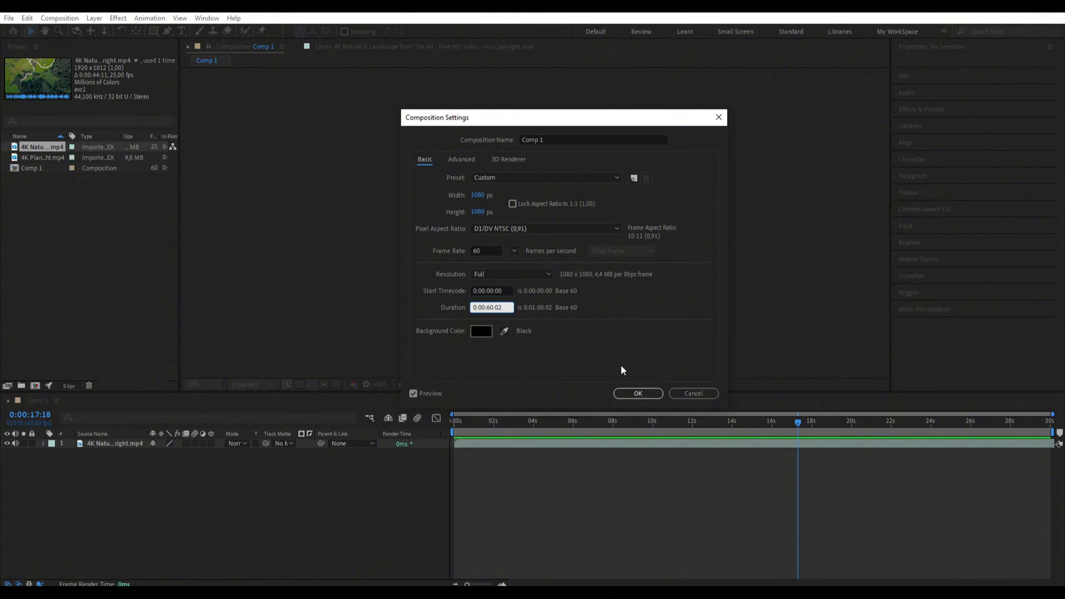
left_click(627, 392)
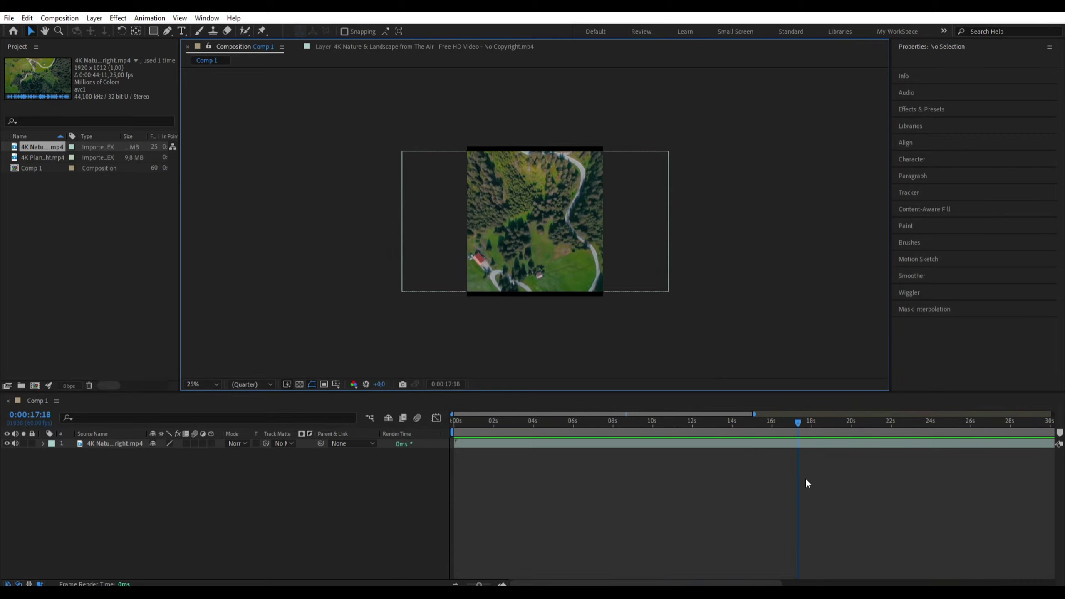
left_click(807, 457)
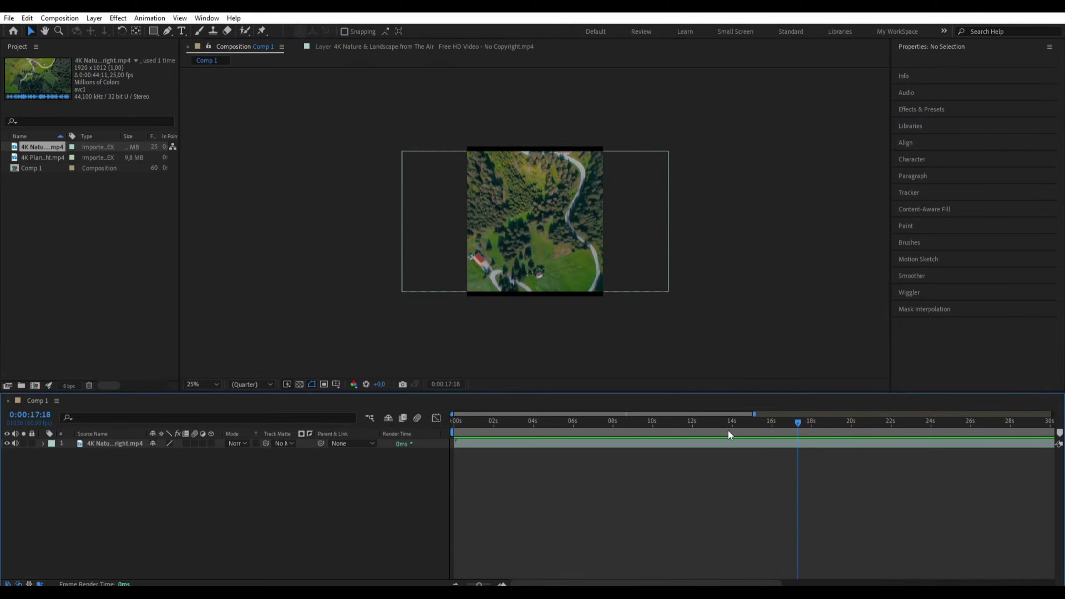
Examine the nature layer's extent in the lengthened timeline and scrub its opening seconds to 0:00:05:28.
left_click_drag(804, 422, 454, 437)
scroll(774, 469, "down", 3)
scroll(516, 458, "up", 3)
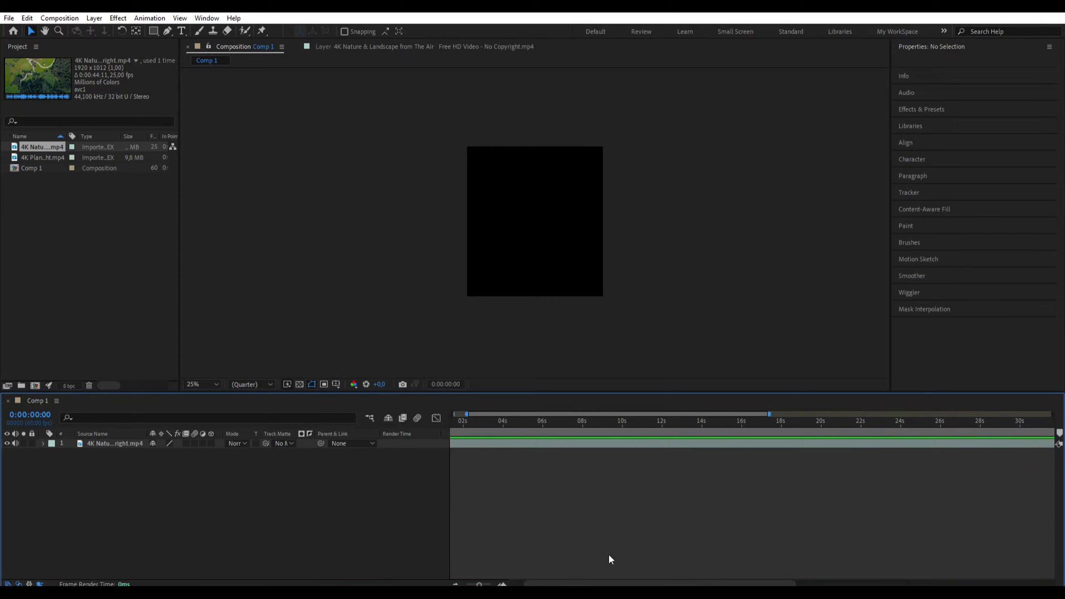
left_click_drag(602, 584, 575, 581)
left_click_drag(454, 423, 555, 422)
left_click(570, 446)
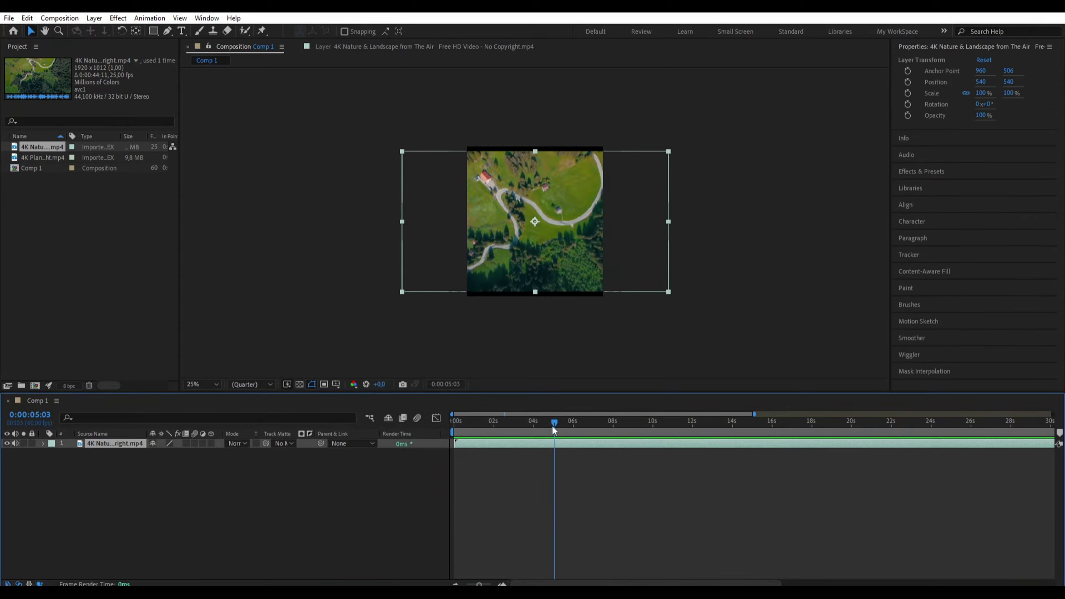
scroll(568, 478, "down", 3)
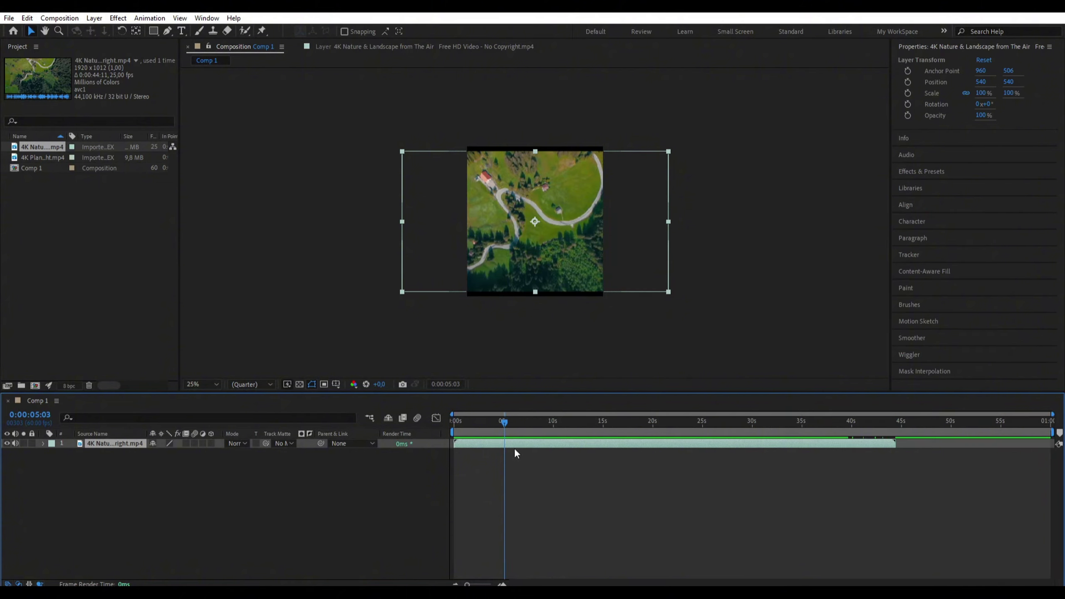
left_click_drag(505, 423, 512, 423)
scroll(486, 447, "up", 3)
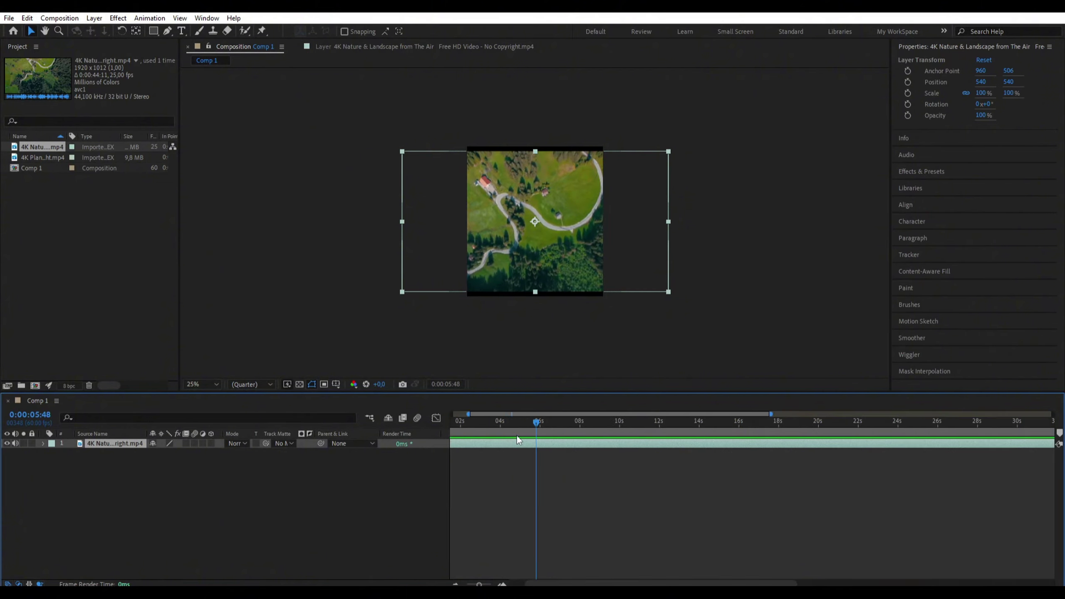
left_click(530, 420)
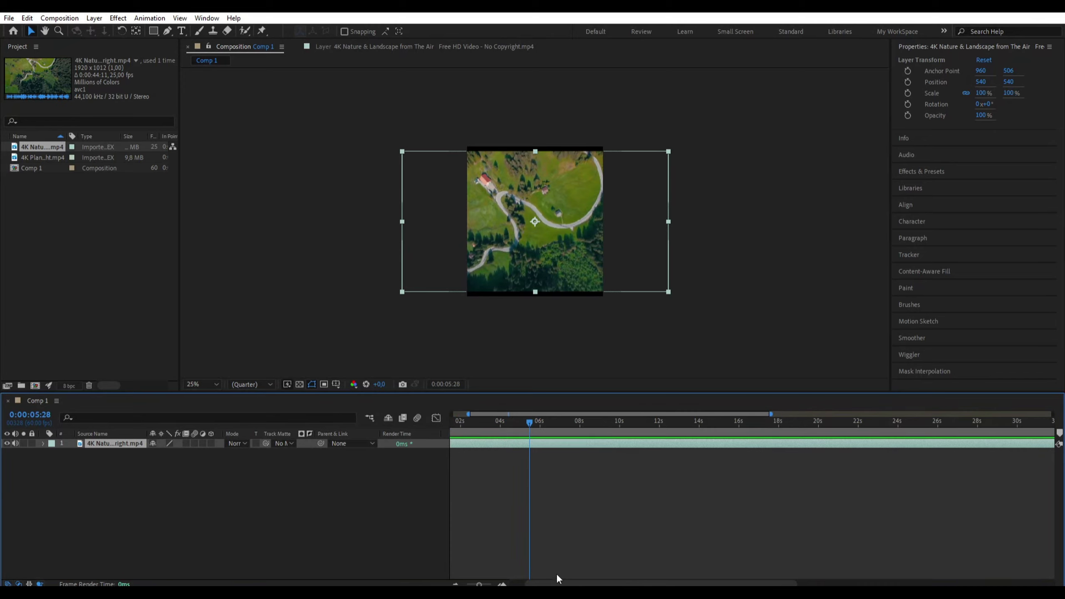
Split the nature footage layer at 0:00:11:33.
left_click_drag(560, 584, 542, 583)
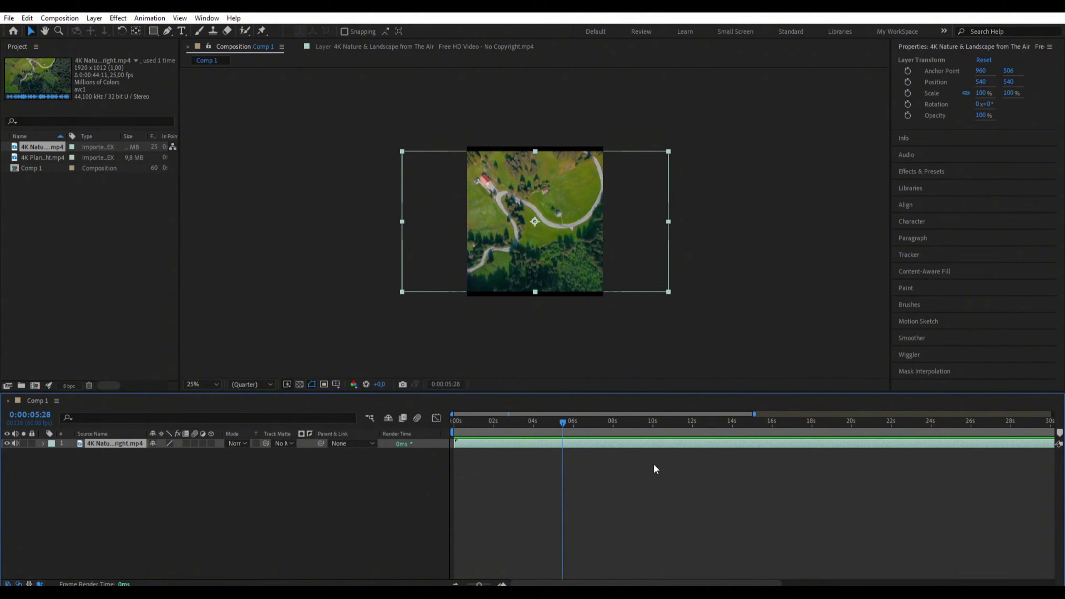
left_click_drag(563, 422, 716, 446)
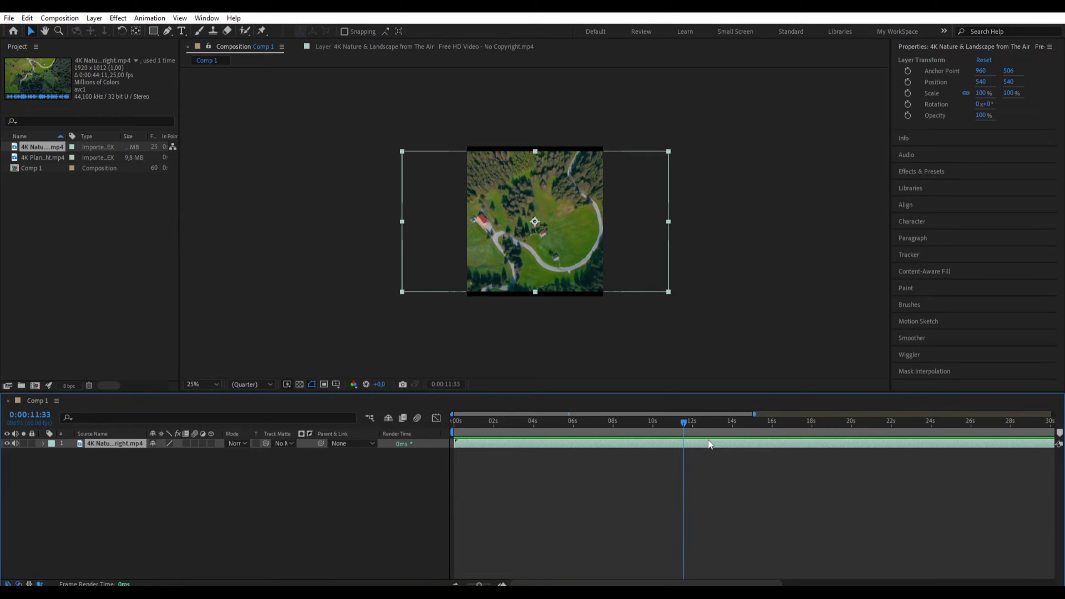
key("ctrl+shift+d")
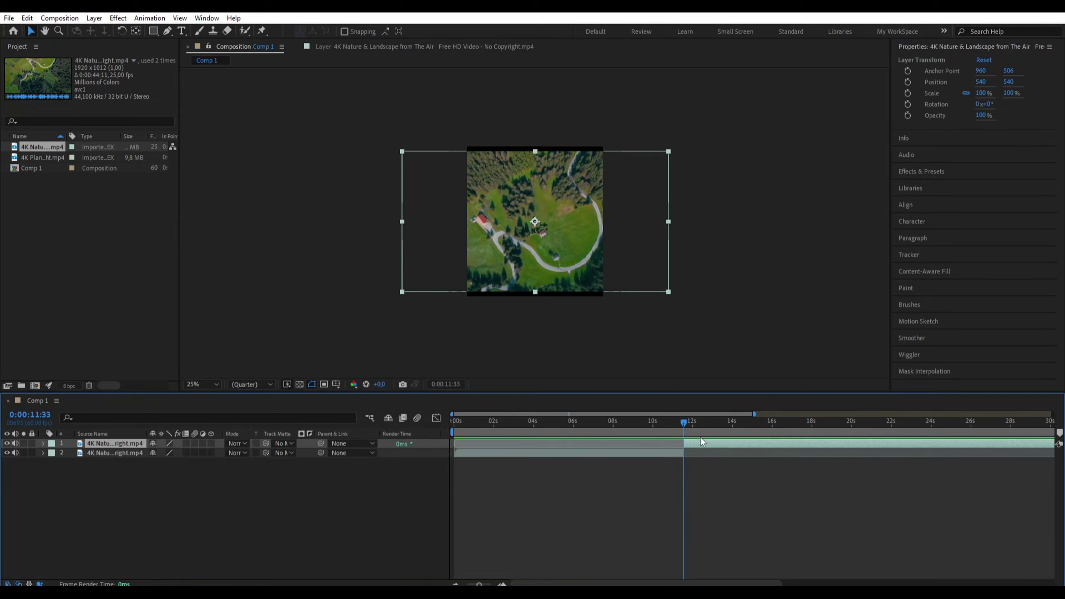
Examine the two split footage segments together in the full timeline, selecting both and scrubbing back toward the start.
left_click_drag(685, 426, 649, 438)
left_click_drag(594, 584, 608, 584)
key("minus")
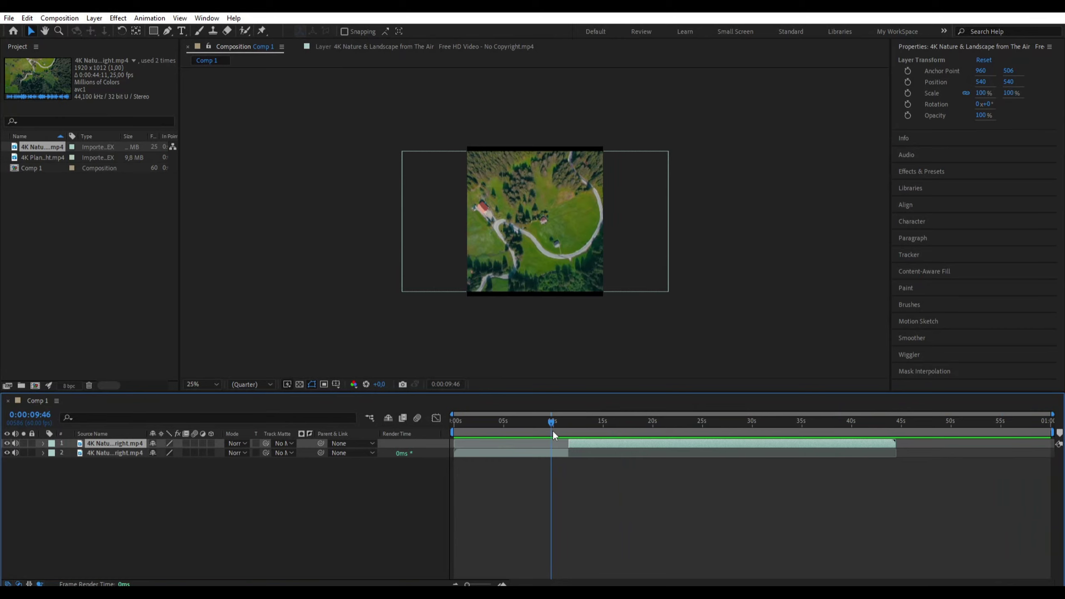
left_click_drag(553, 430, 530, 429)
left_click(547, 452)
left_click(573, 443, "shift")
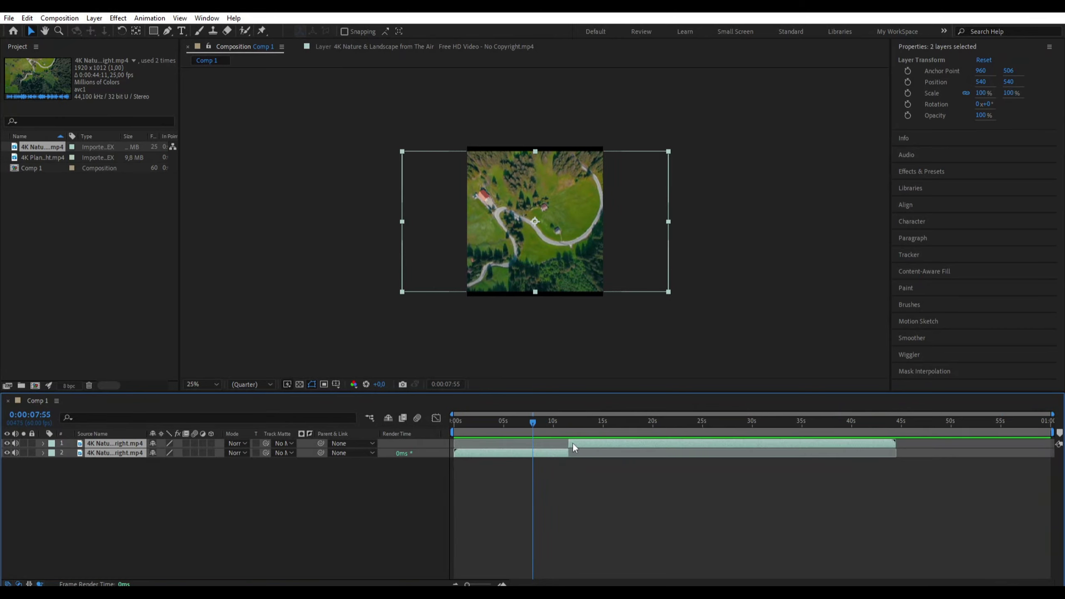
left_click(554, 473)
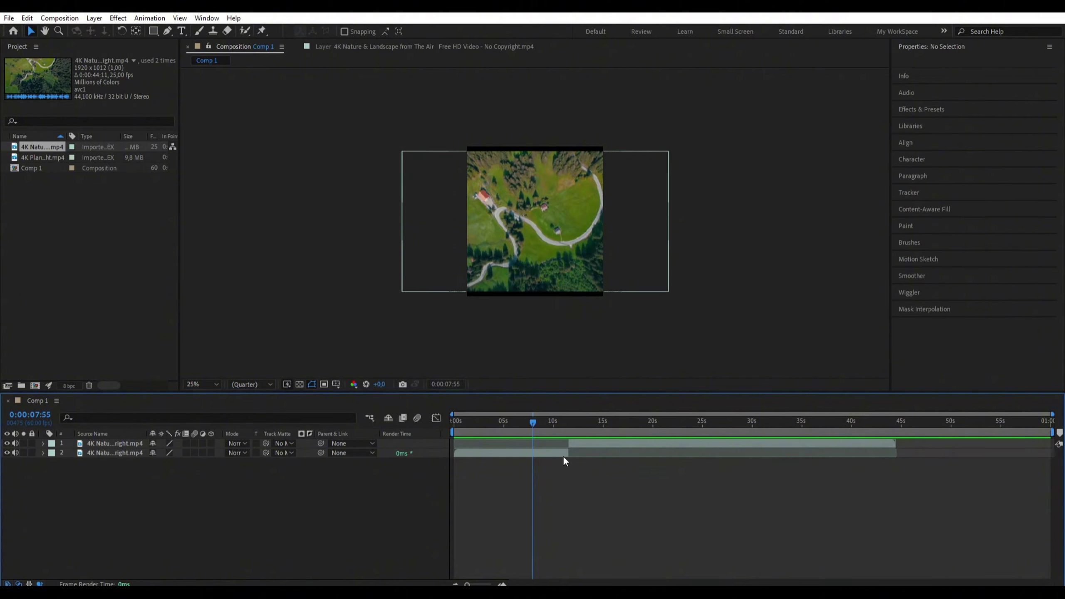
left_click(540, 454)
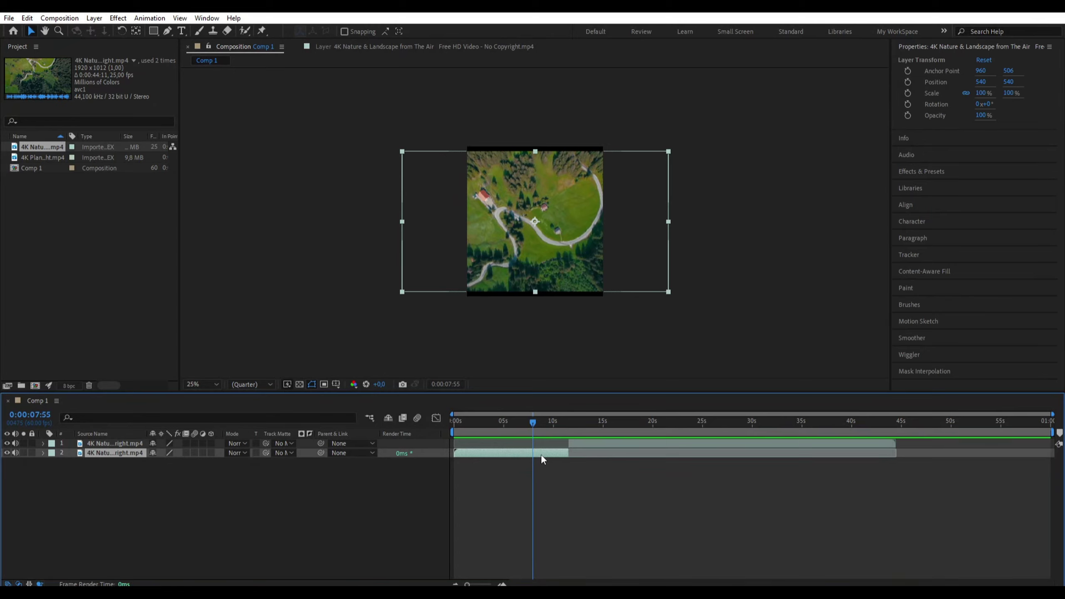
left_click(584, 446, "shift")
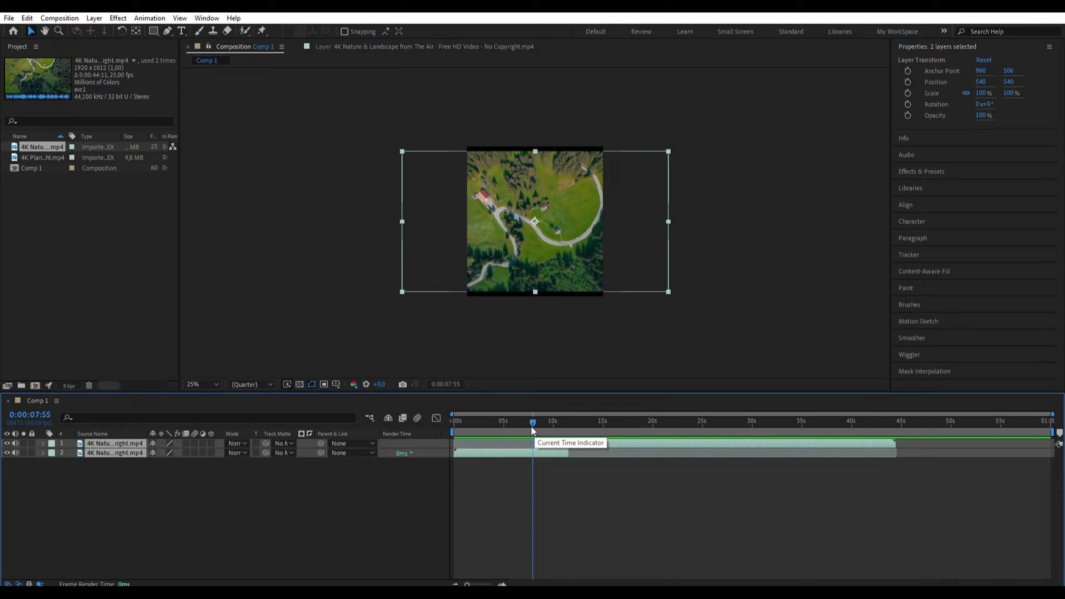
left_click_drag(530, 427, 489, 424)
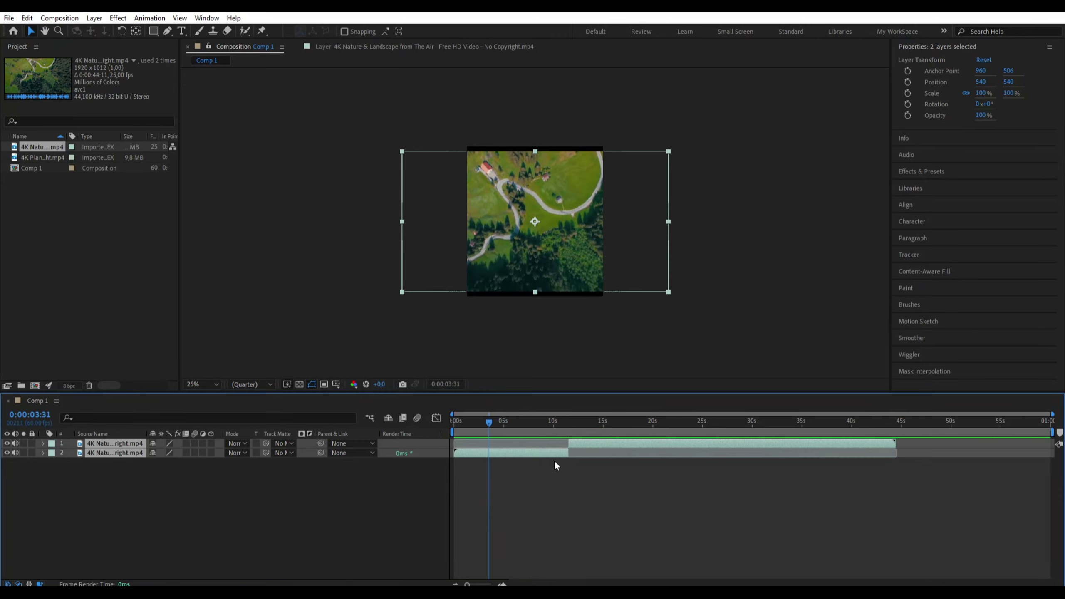
left_click(573, 462)
left_click(544, 452)
left_click(574, 444, "shift")
left_click(548, 470)
left_click(545, 454)
left_click(577, 444, "shift")
left_click_drag(489, 426, 456, 423)
Select only the first footage segment and scrub through it from the composition start to 0:00:06:28.
left_click(537, 455)
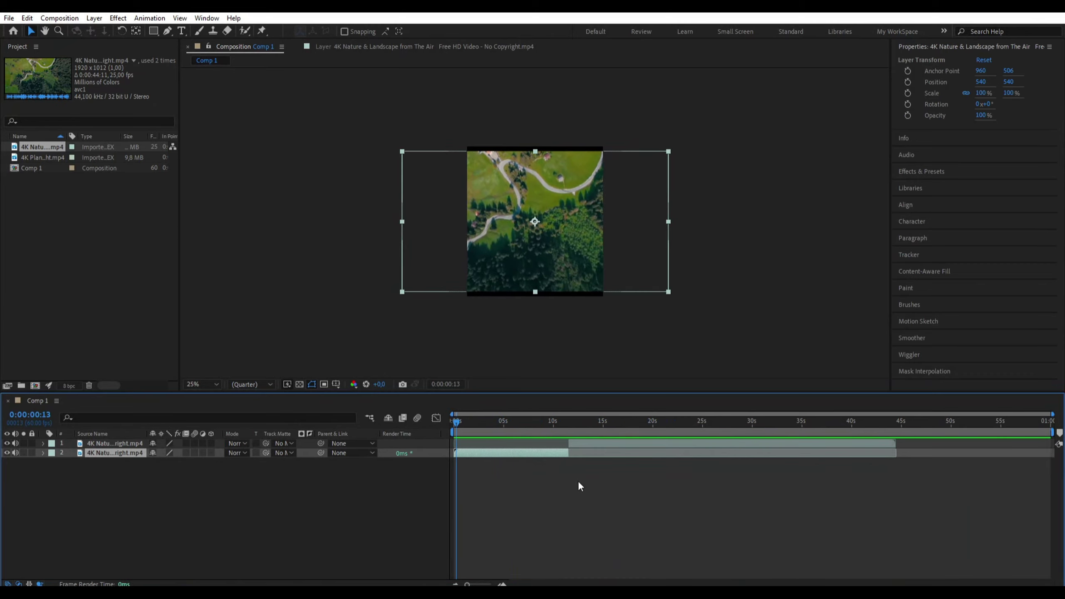
left_click(452, 423)
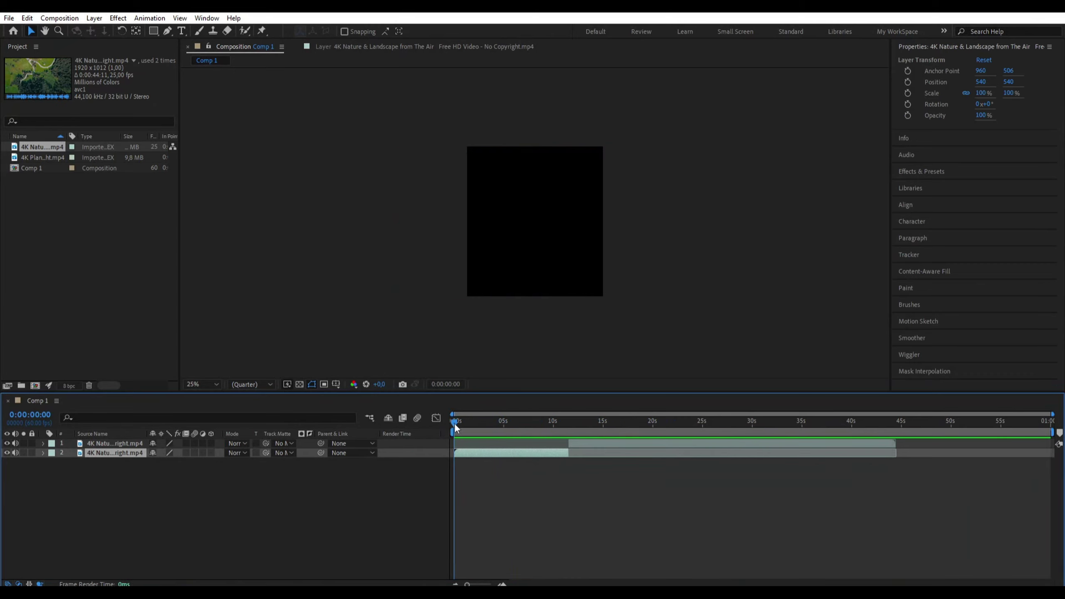
left_click_drag(455, 424, 476, 425)
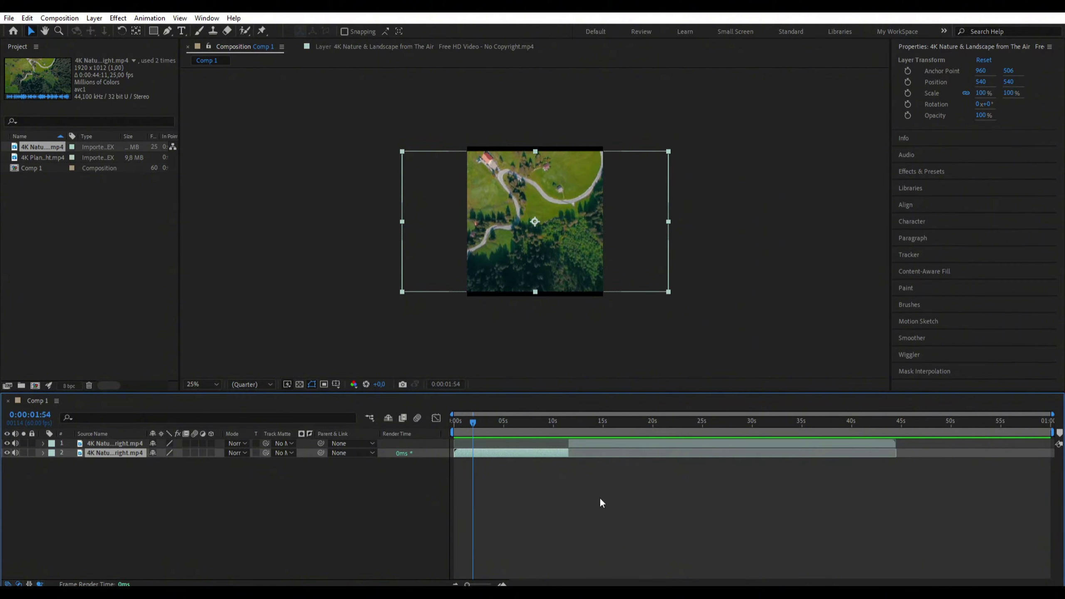
left_click_drag(472, 421, 491, 422)
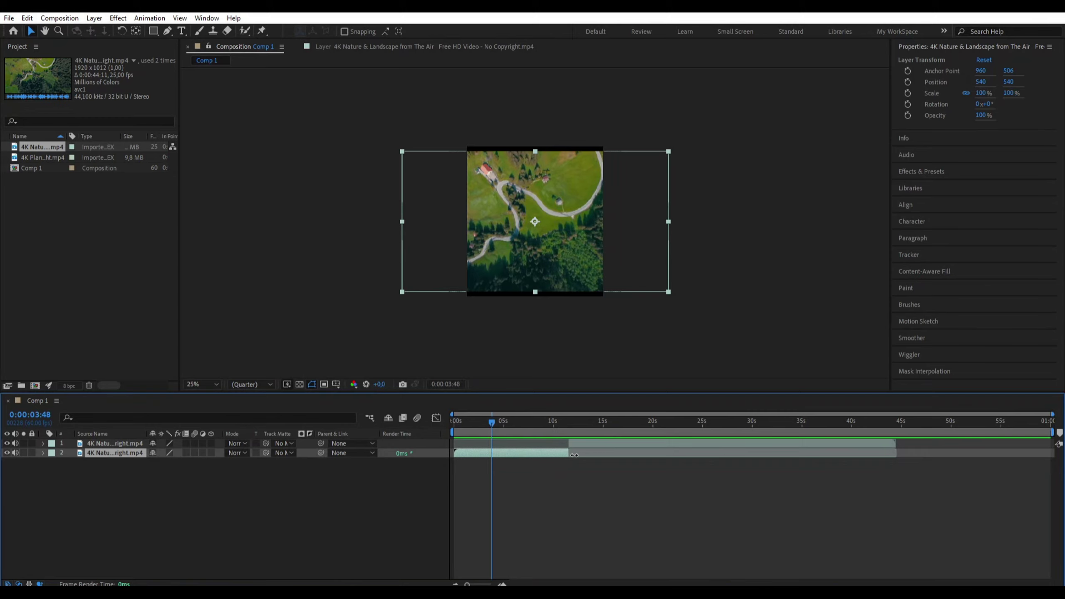
left_click_drag(495, 426, 518, 441)
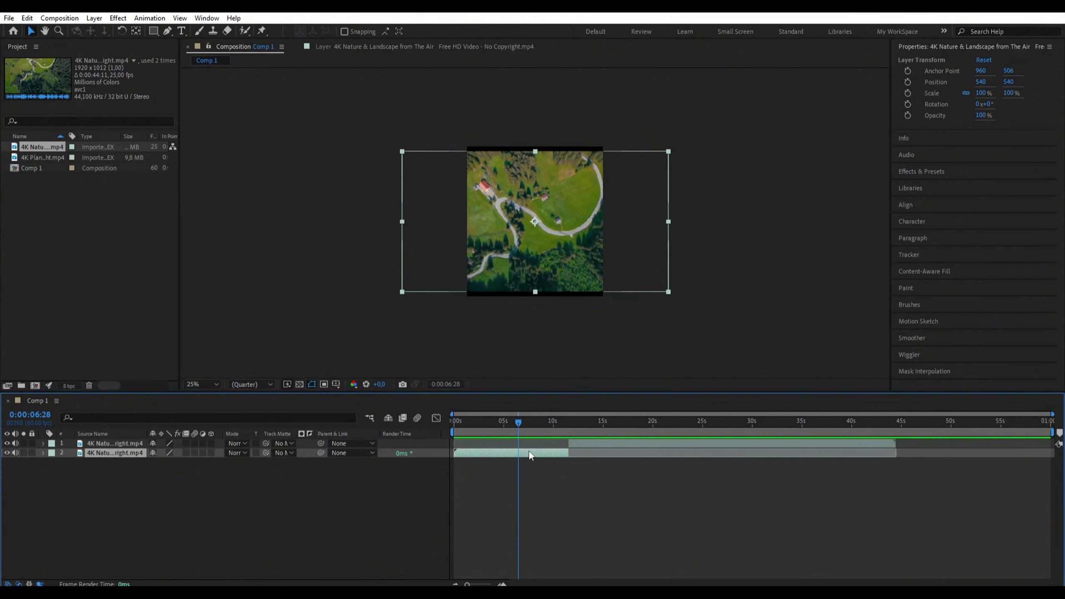
Try pre-composing the first footage segment with all attributes moved into the new composition, look inside it, and undo the pre-compose.
right_click(529, 452)
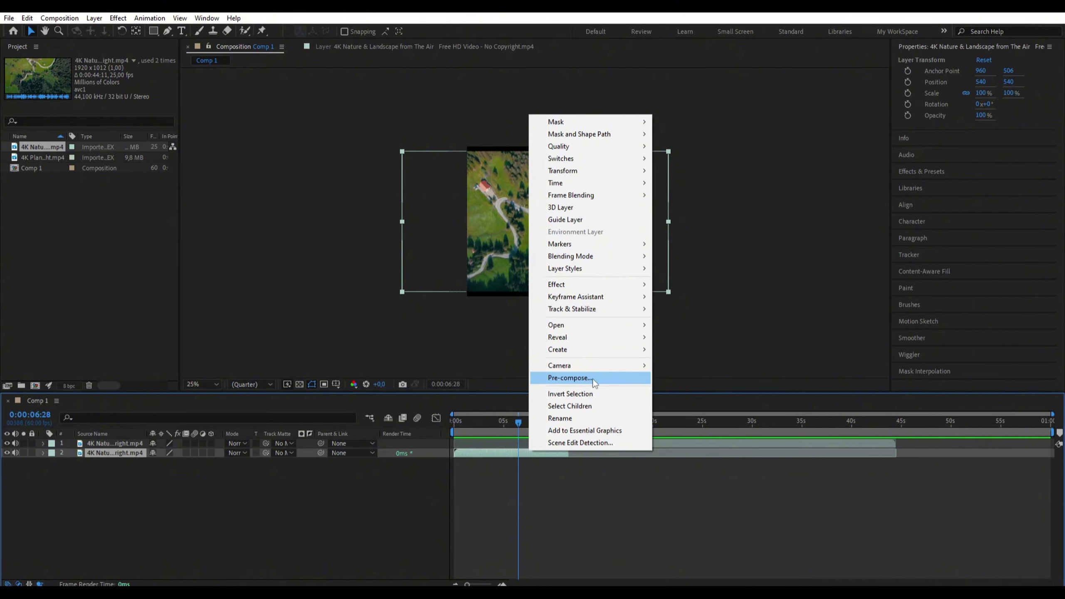
left_click(619, 380)
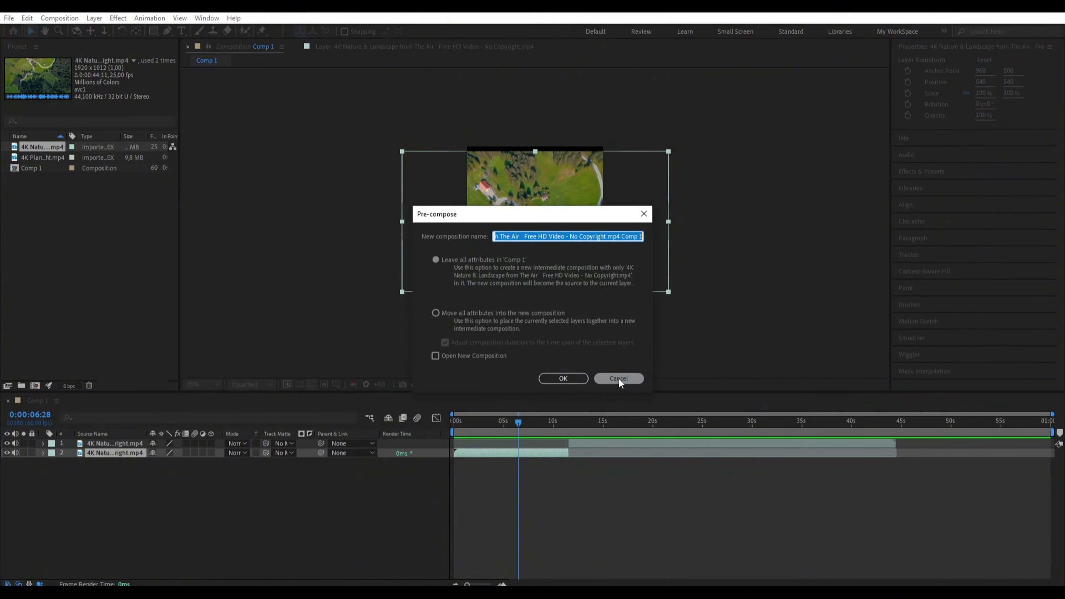
left_click(436, 313)
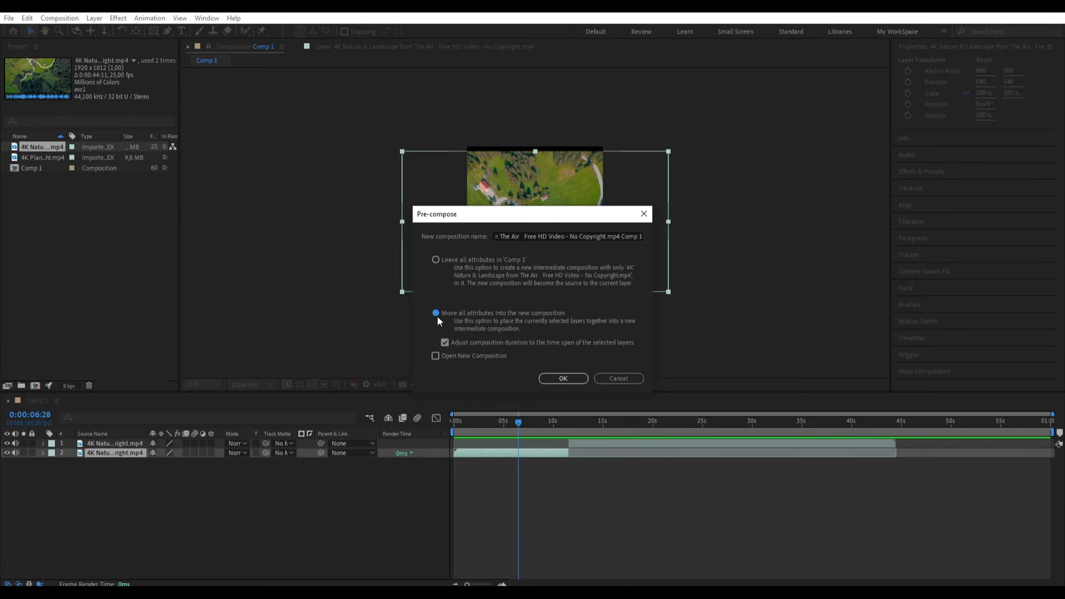
left_click(557, 381)
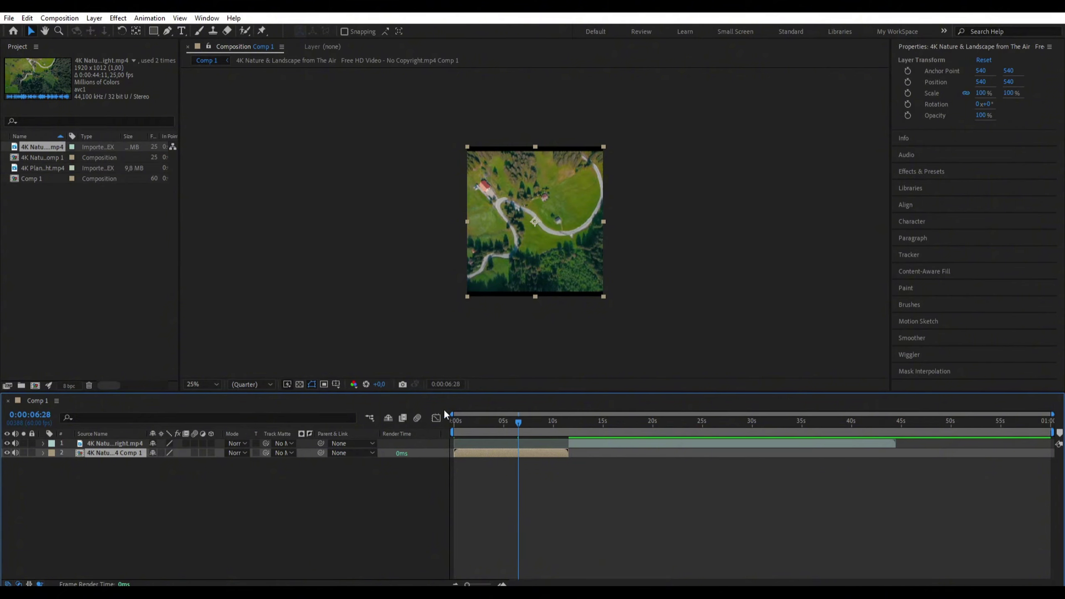
double_click(521, 452)
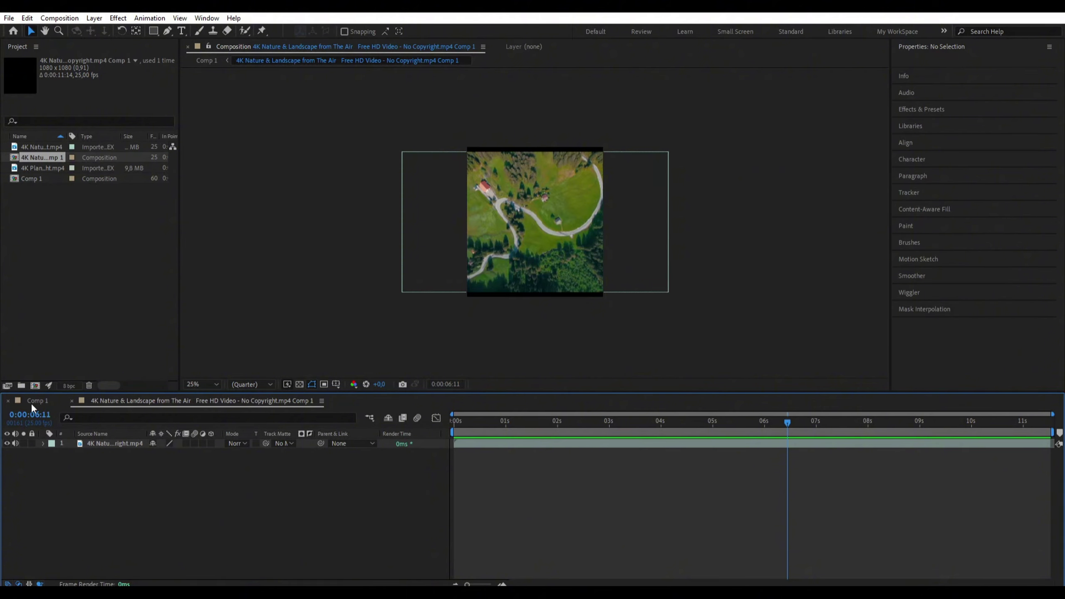
key("ctrl+z")
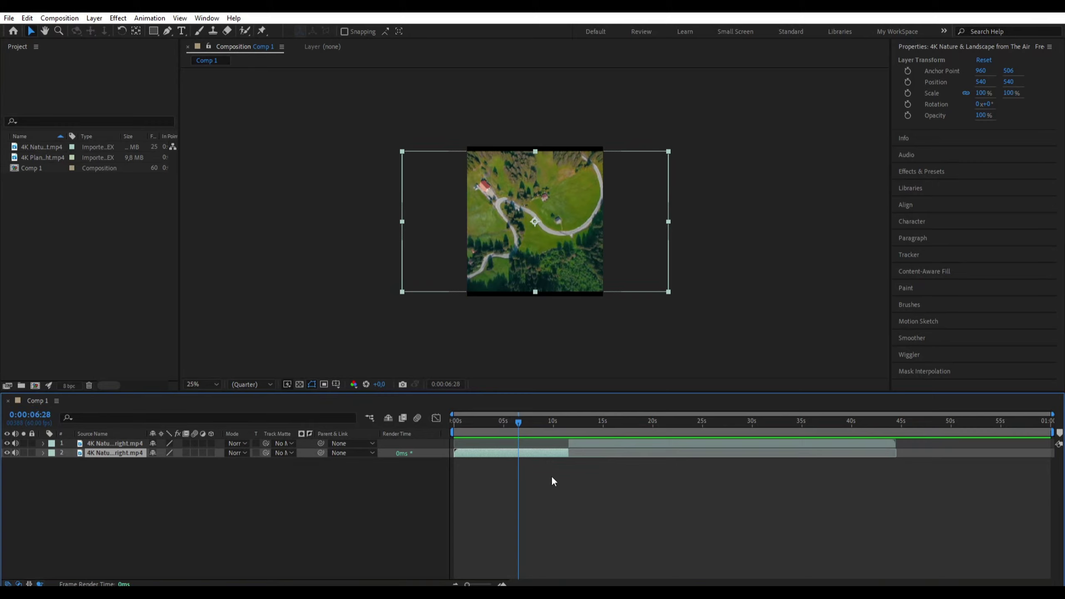
Scrub through both footage segments to 0:00:27:14 and check the second segment's extent in the timeline.
left_click_drag(516, 423, 481, 424)
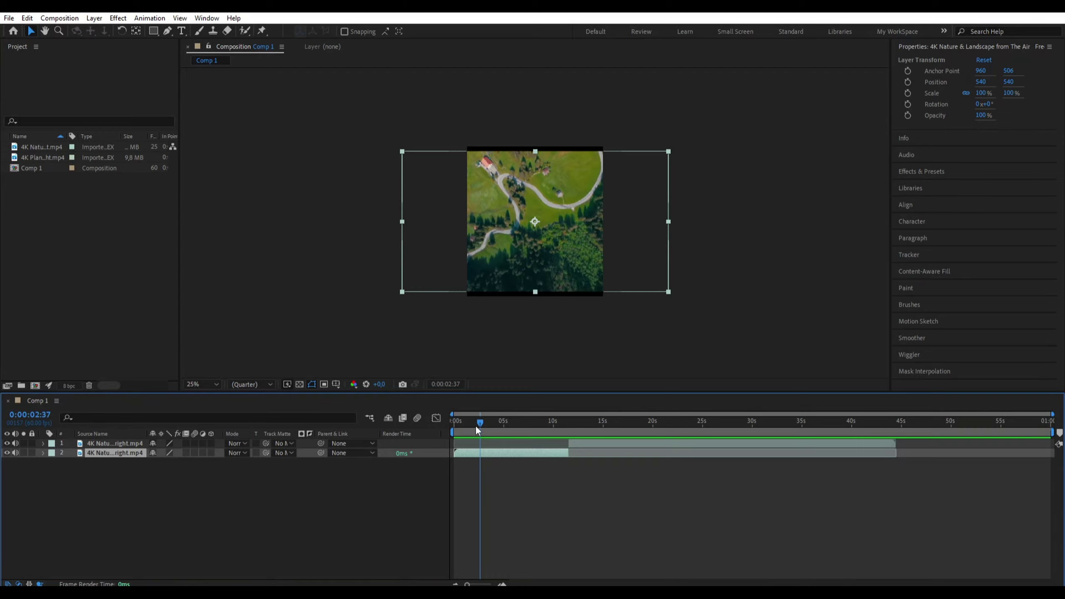
left_click_drag(475, 424, 723, 476)
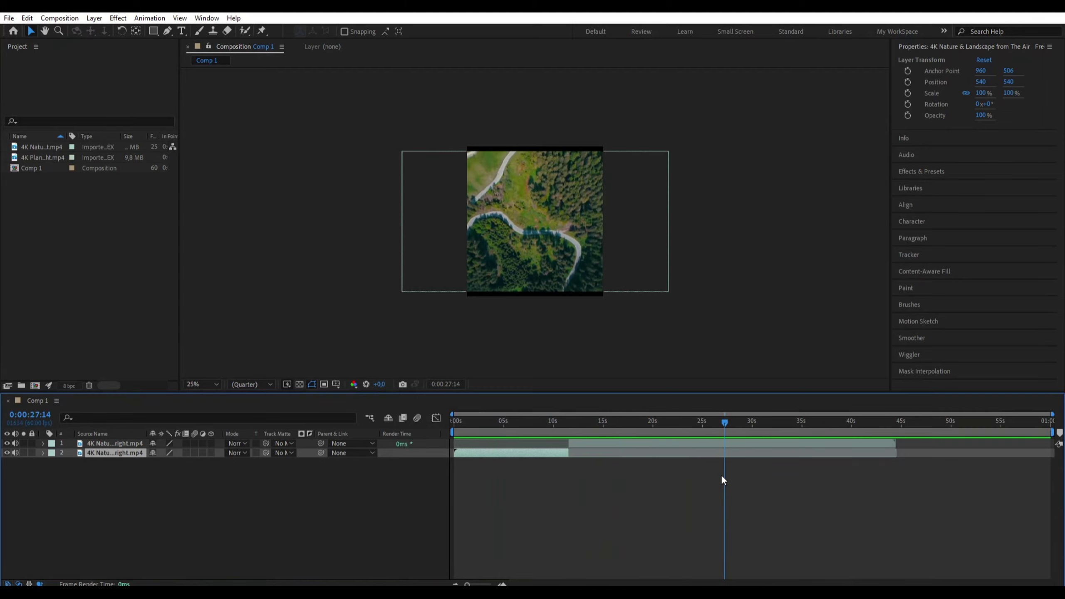
left_click(760, 442)
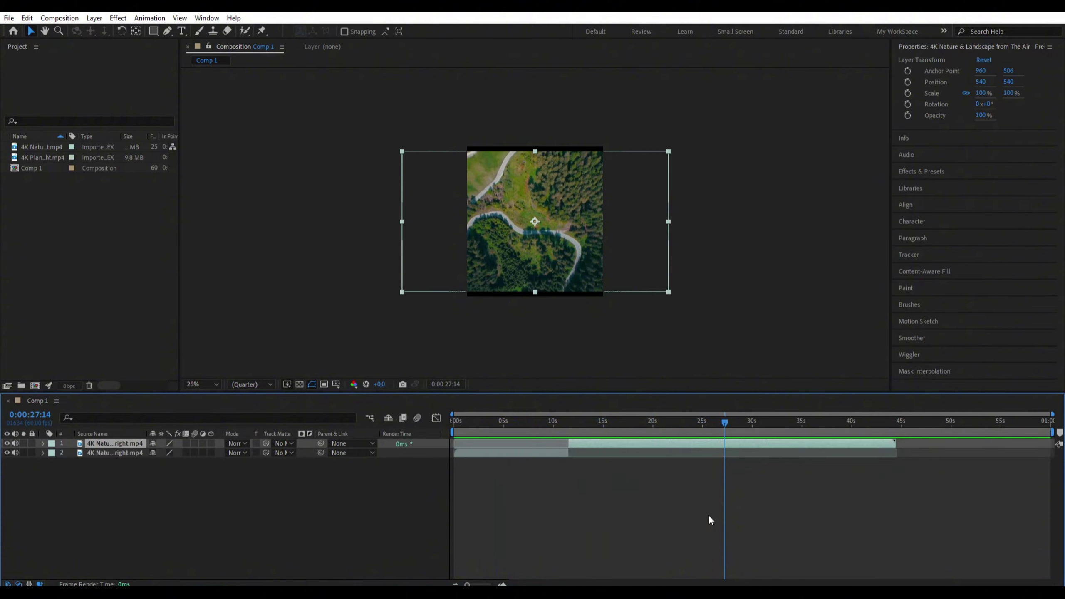
left_click(703, 501)
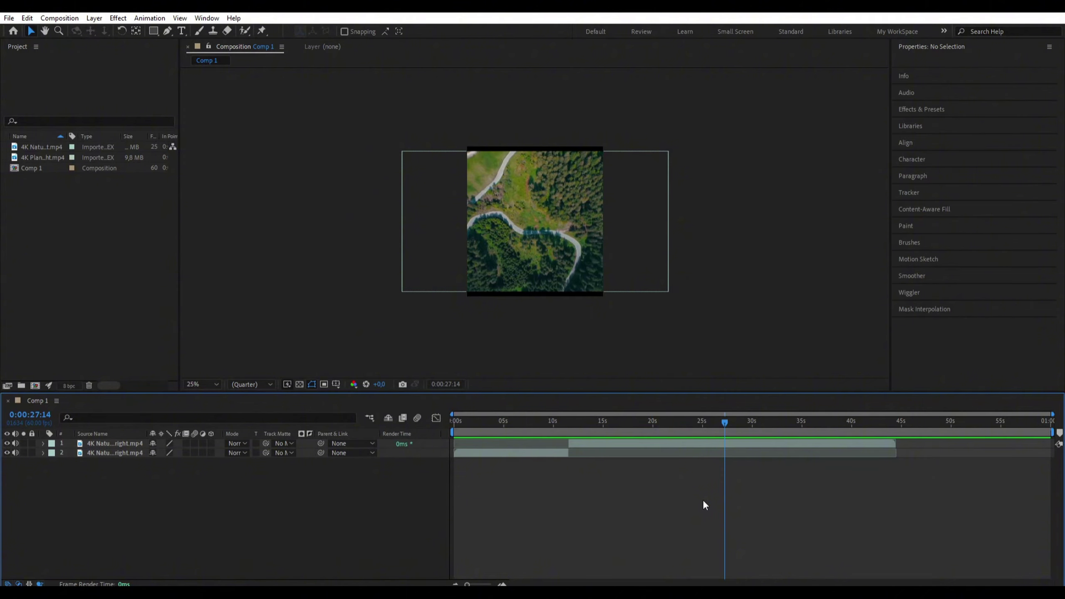
Shift both footage segments slightly earlier together so the footage covers the composition's first frame at 0:00:00:00.
key("Home")
left_click(531, 453)
left_click(577, 443, "shift")
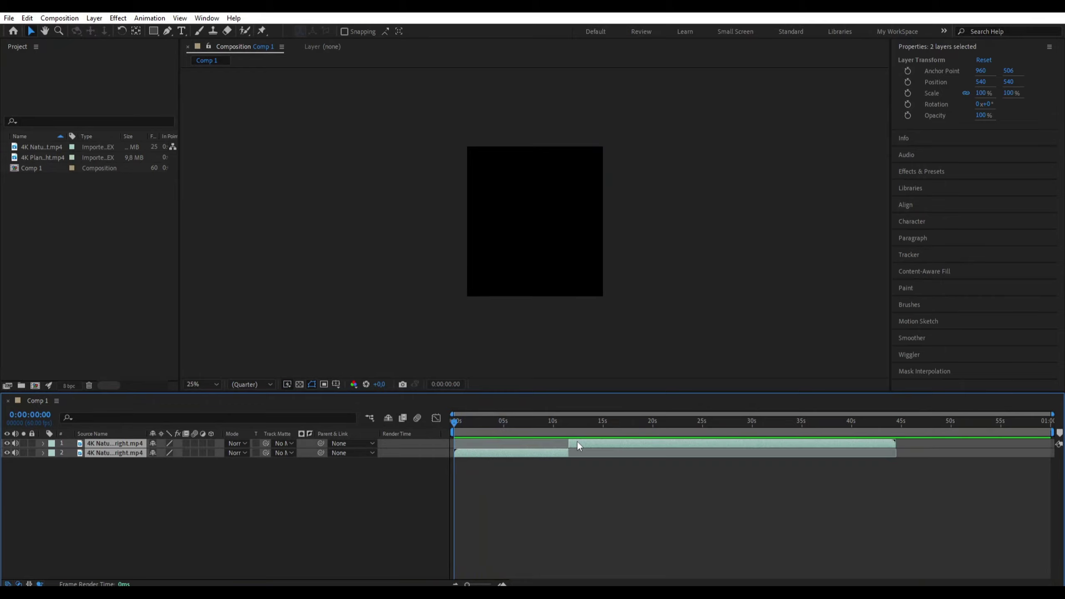
left_click_drag(545, 455, 544, 455)
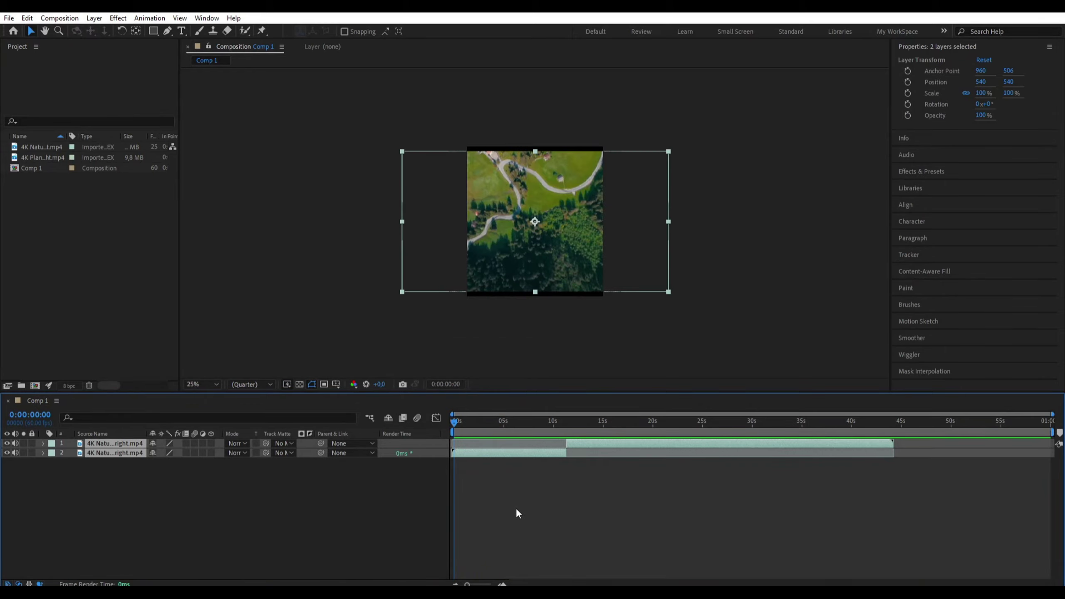
left_click(496, 513)
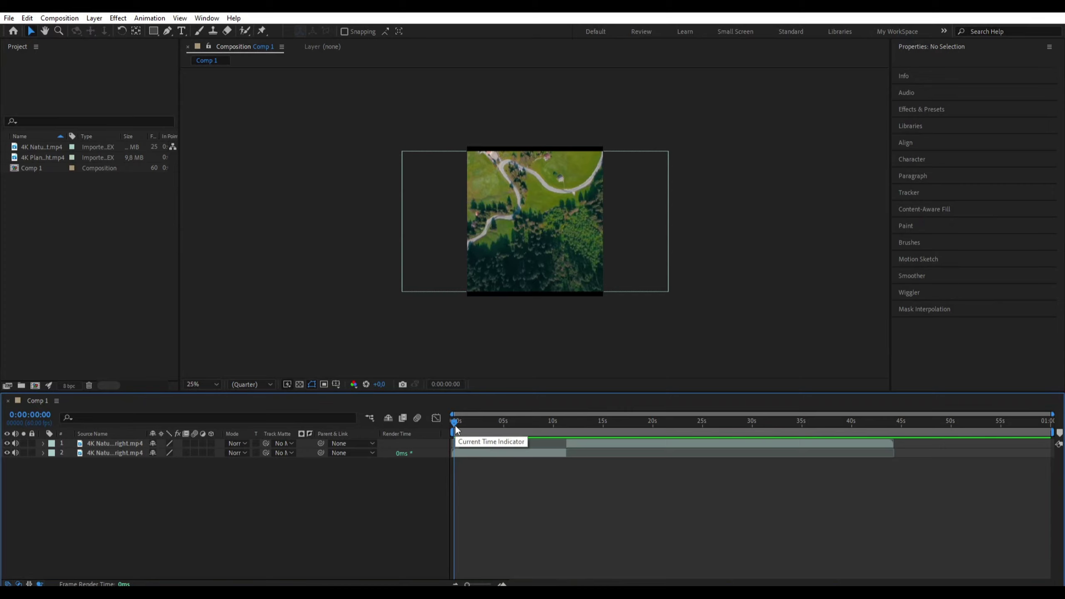
Split the first footage segment at 0:00:00:00 and delete the leftover piece before the composition start.
left_click(520, 453)
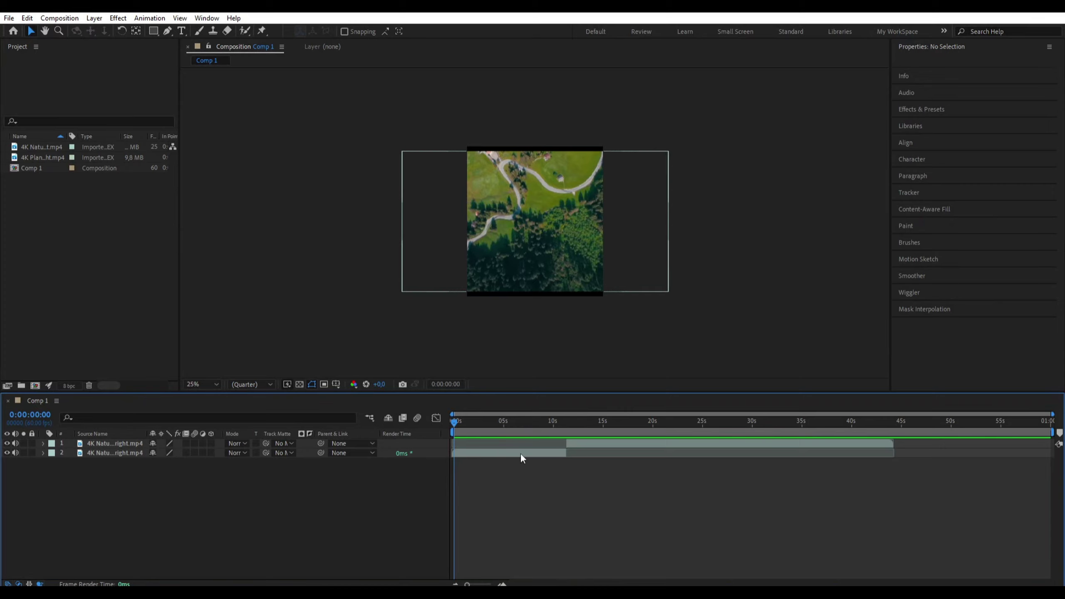
left_click(571, 443, "shift")
left_click(547, 473)
left_click(534, 455)
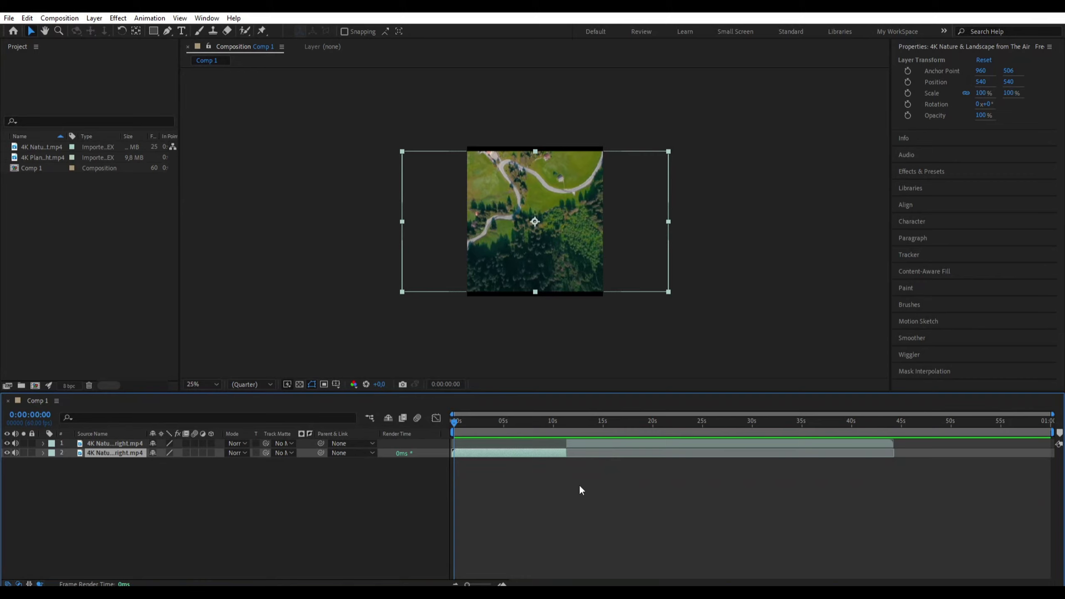
key("ctrl+d")
left_click(473, 463)
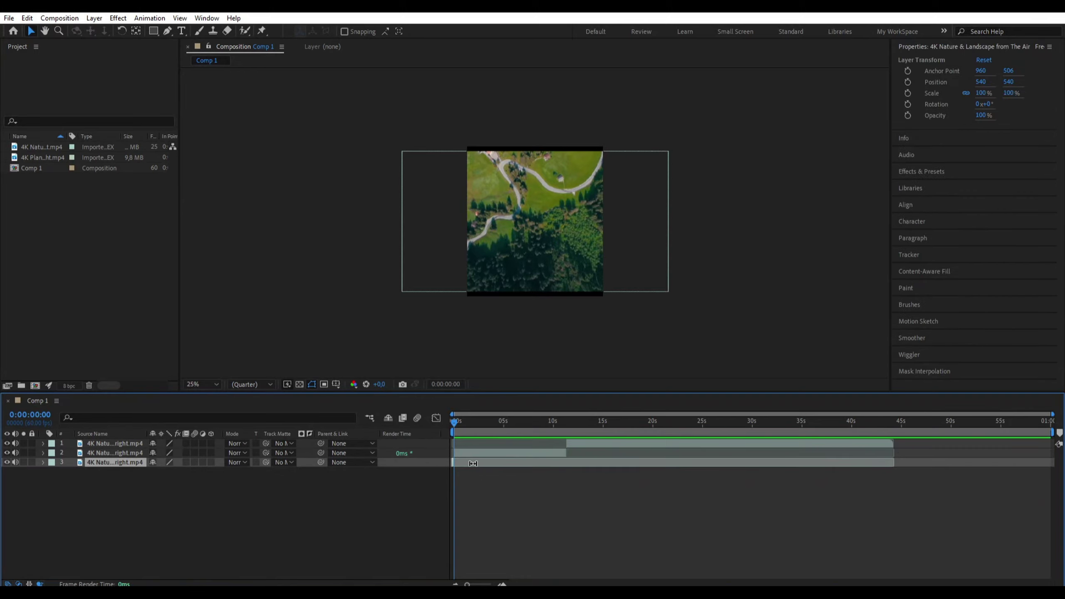
key("Delete")
left_click(466, 453)
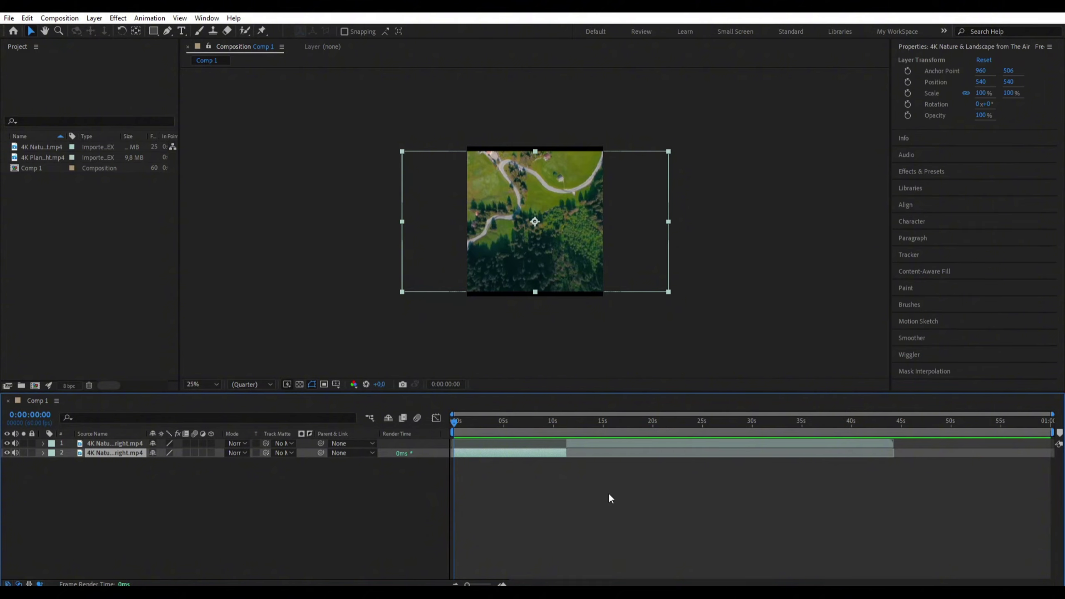
Examine the two footage segments individually in the timeline, both close up and over the full composition length.
left_click(880, 481)
left_click(795, 443)
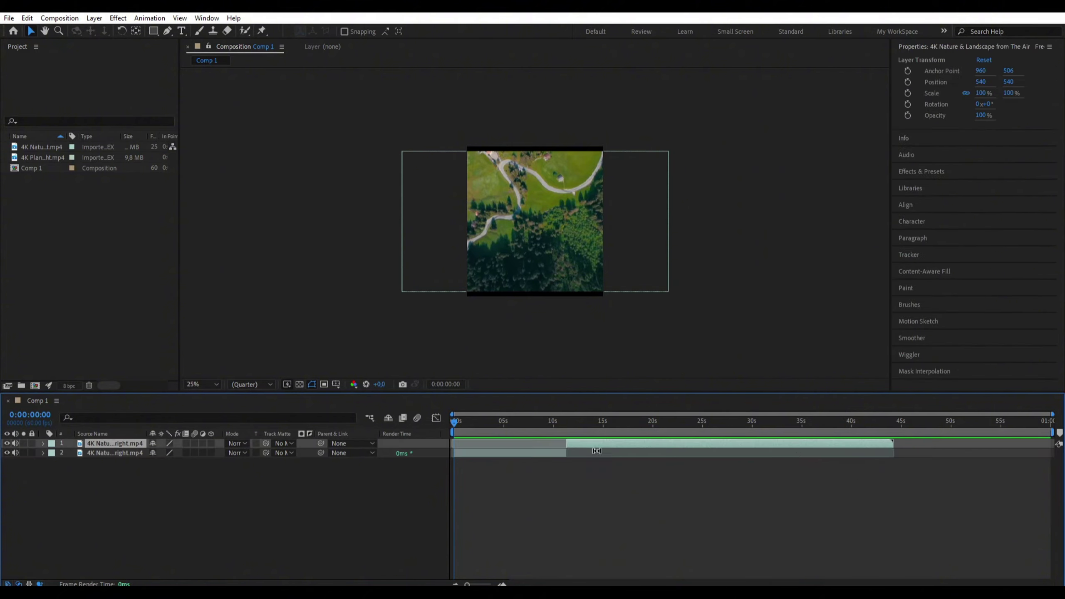
left_click(517, 456)
left_click(665, 501)
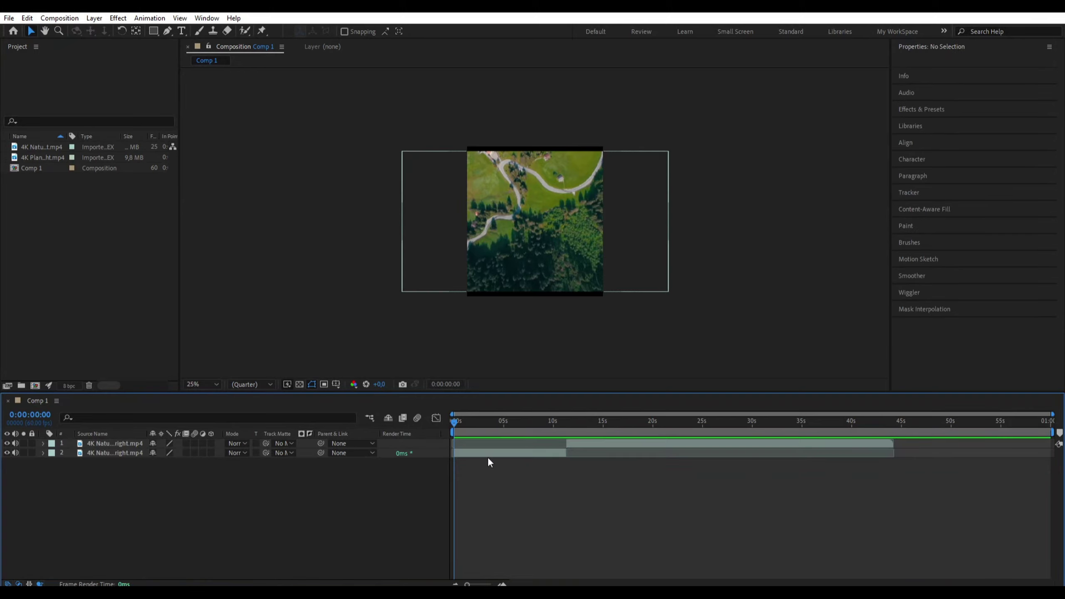
left_click(501, 456)
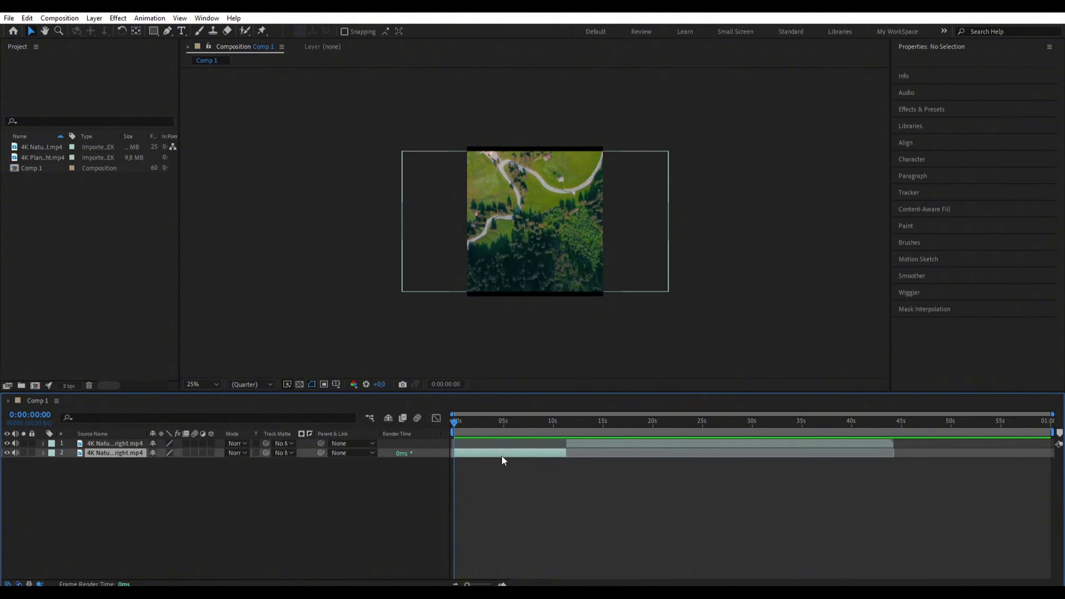
left_click(614, 493)
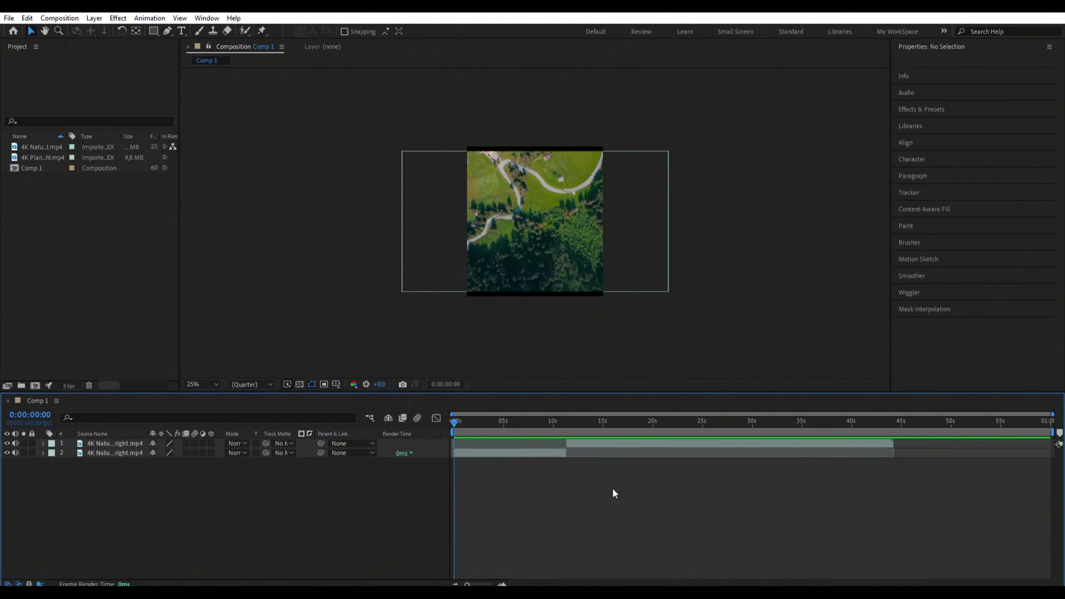
scroll(613, 490, "up", 2)
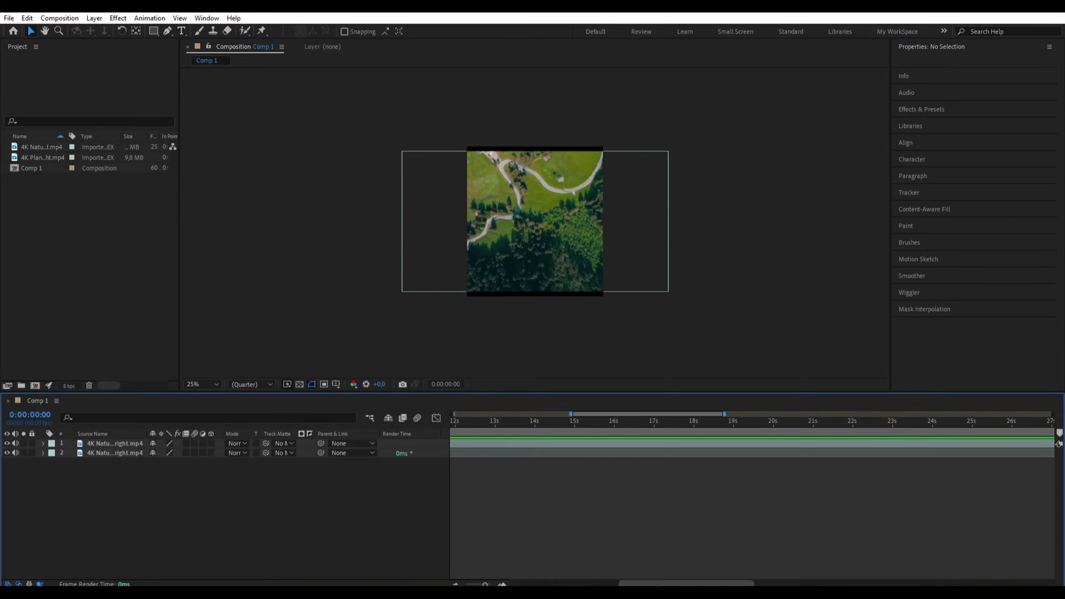
left_click_drag(656, 584, 646, 584)
scroll(499, 478, "down", 3)
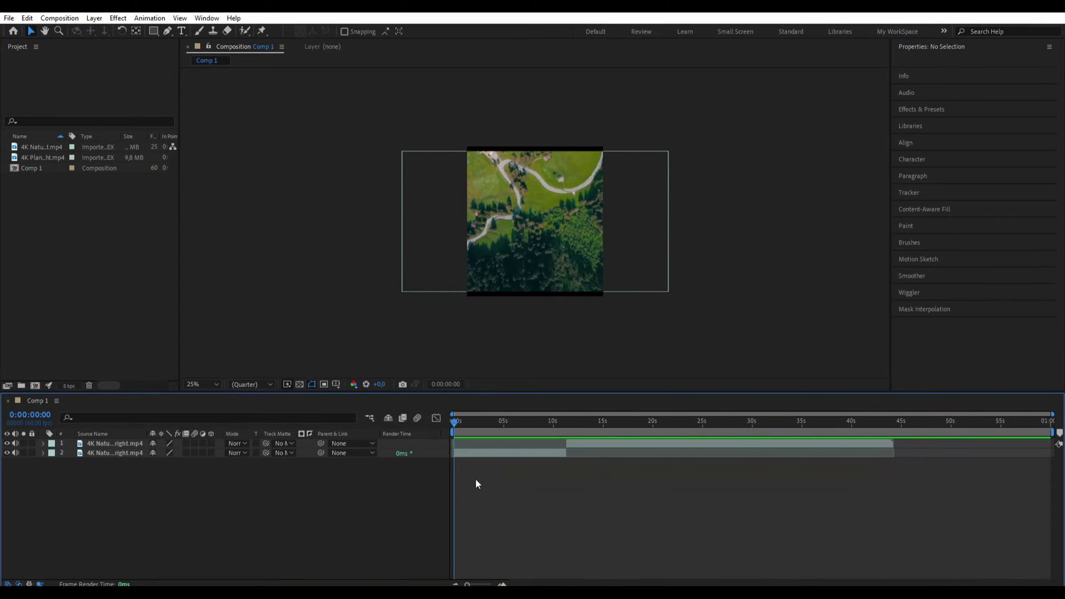
Examine where the first and second footage segments meet, selecting them together and one at a time.
left_click(493, 455)
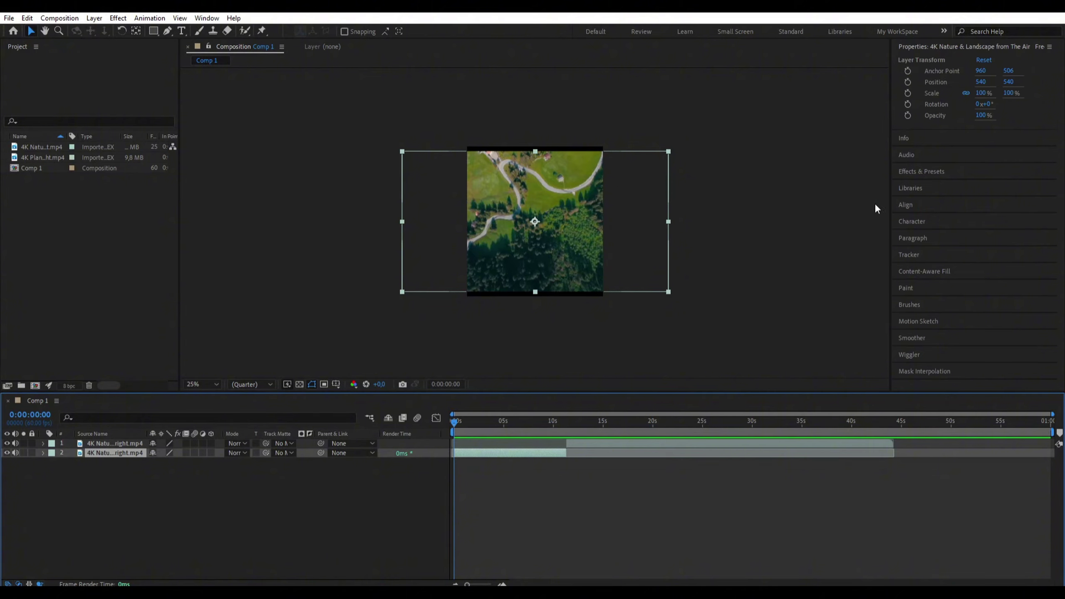
left_click(734, 447, "shift")
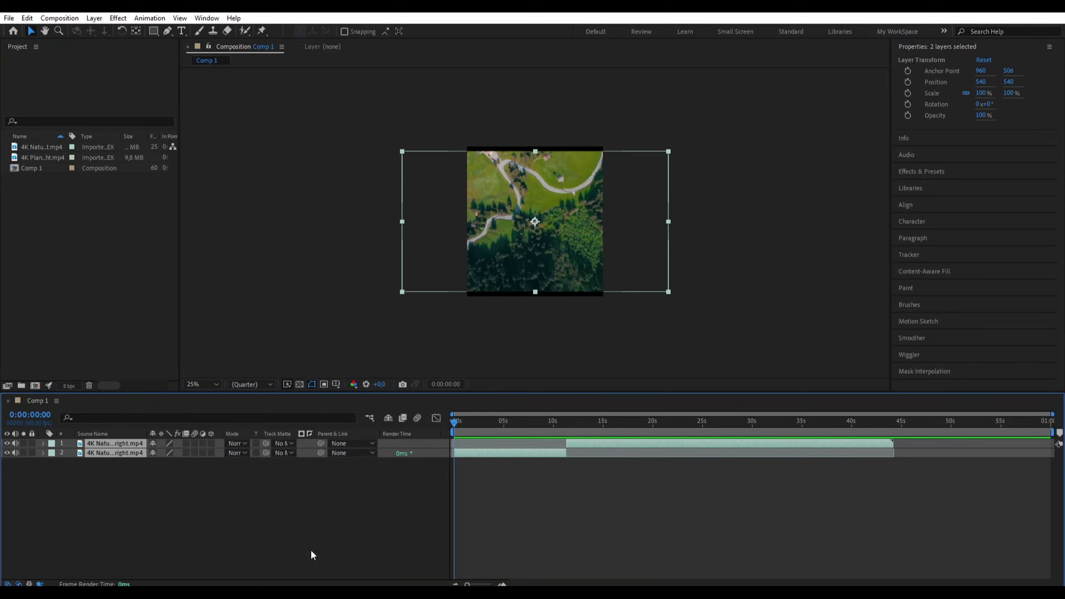
left_click(447, 467)
left_click(475, 452)
left_click(575, 444, "shift")
left_click(531, 475)
left_click(530, 451)
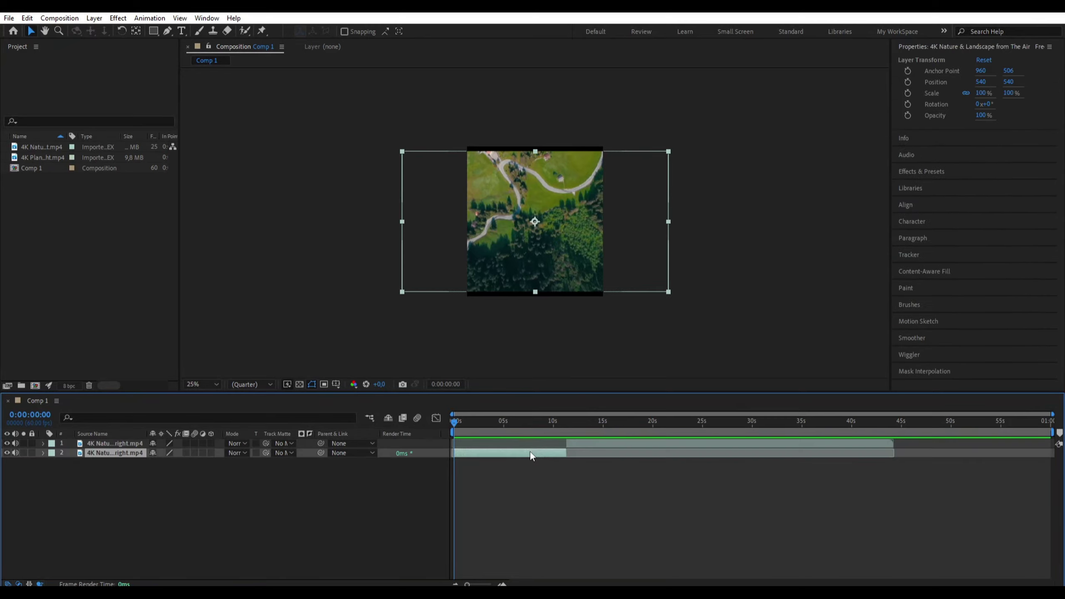
left_click(573, 444, "shift")
left_click(557, 509)
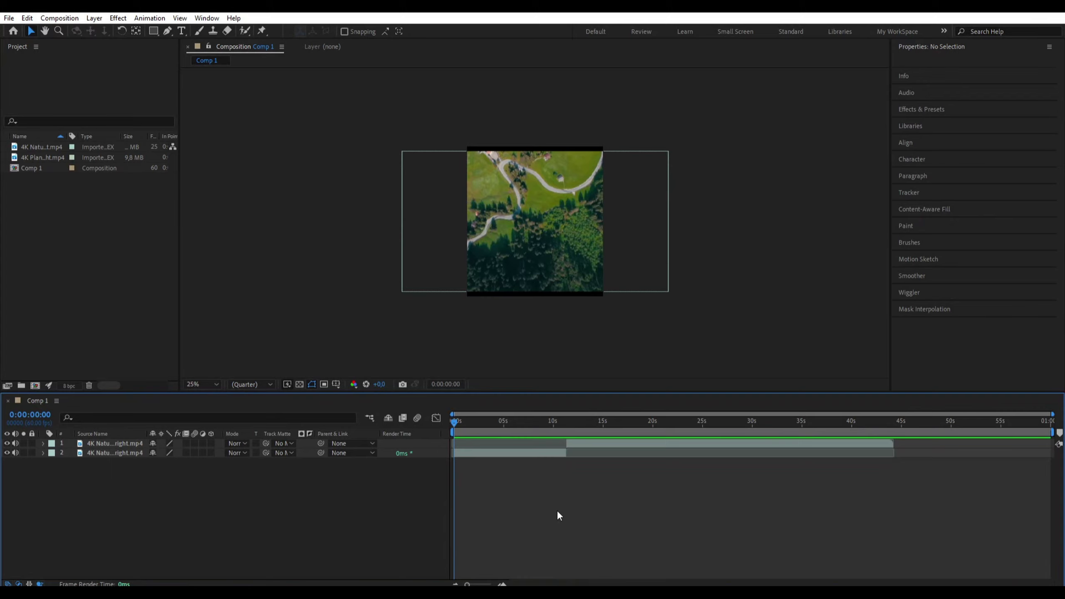
left_click(511, 452)
left_click(578, 444)
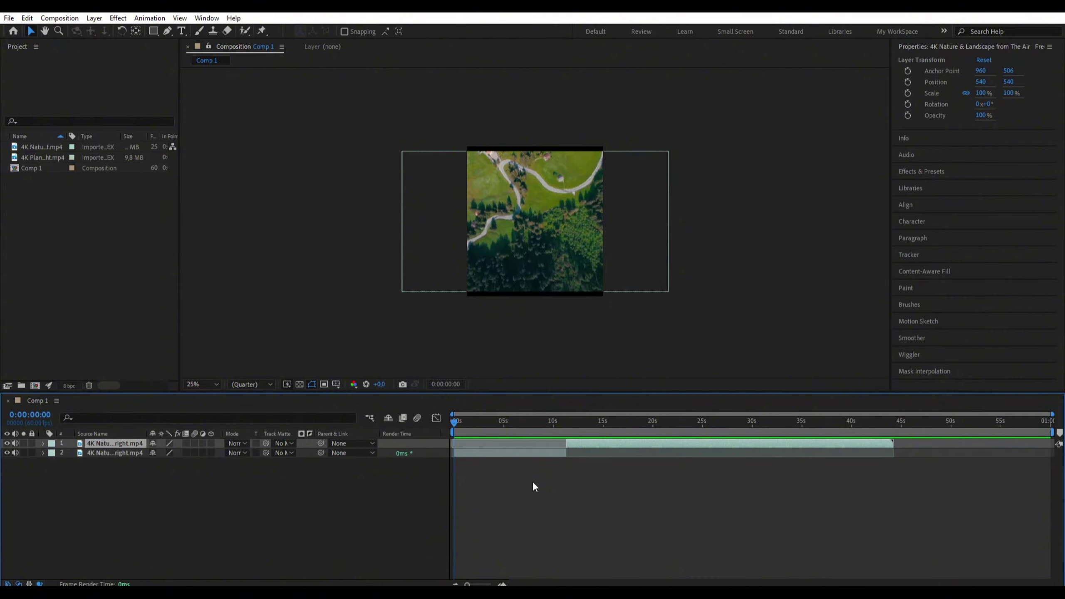
left_click(535, 458)
left_click(535, 454)
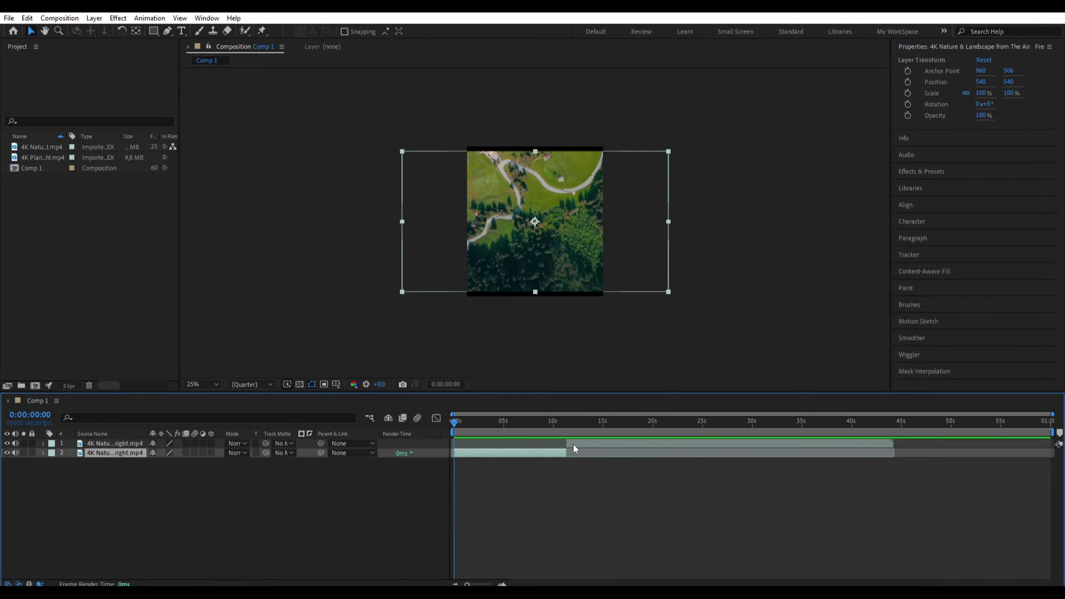
left_click(557, 470)
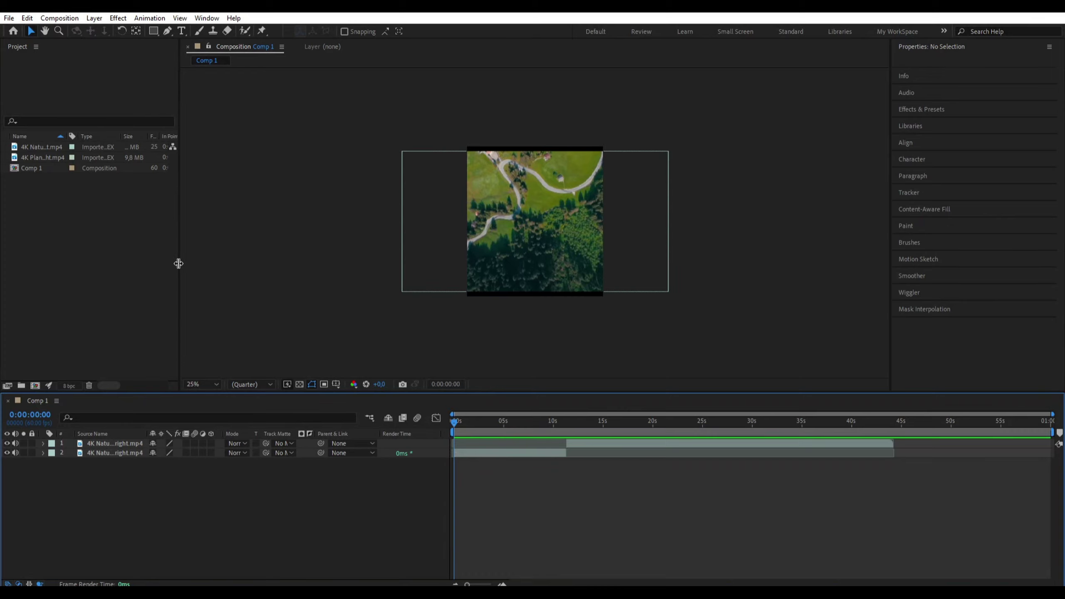
Add a new adjustment layer above both footage segments in Comp 1.
left_click(99, 21)
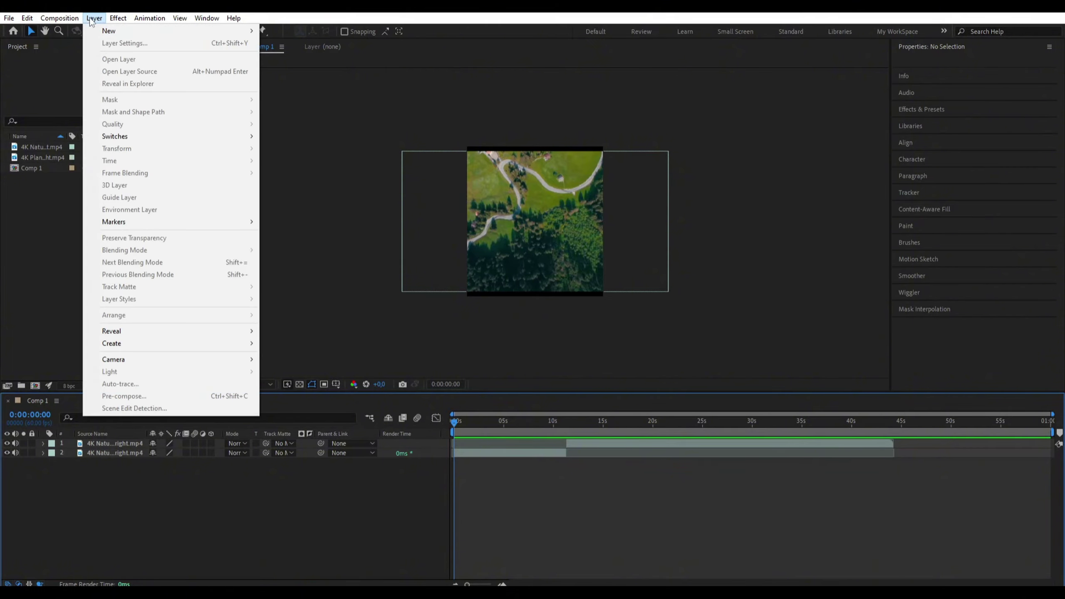
mouse_move(163, 17)
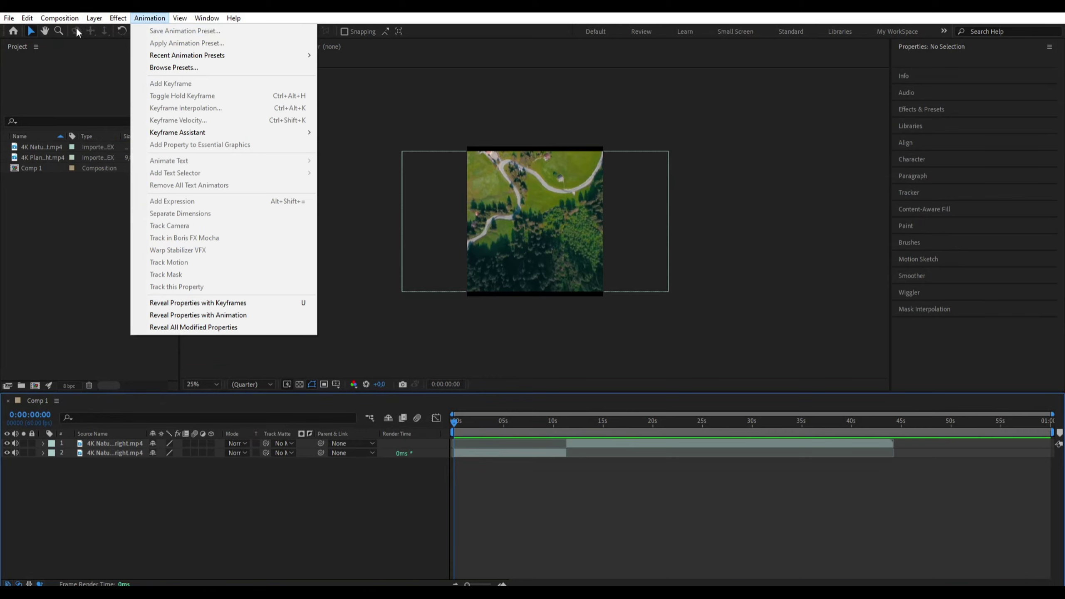
mouse_move(94, 17)
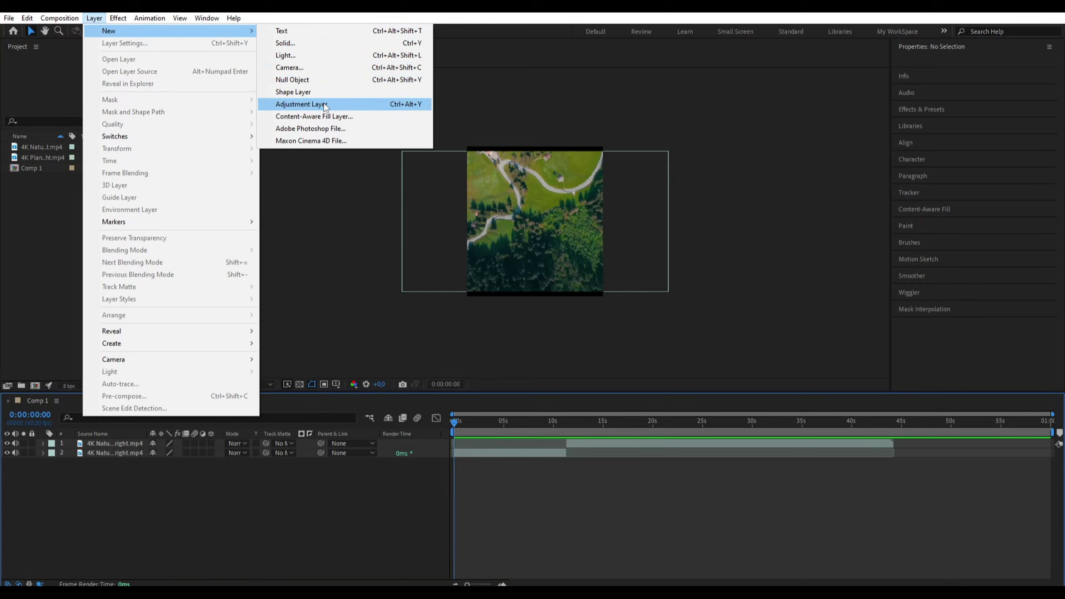
left_click(402, 109)
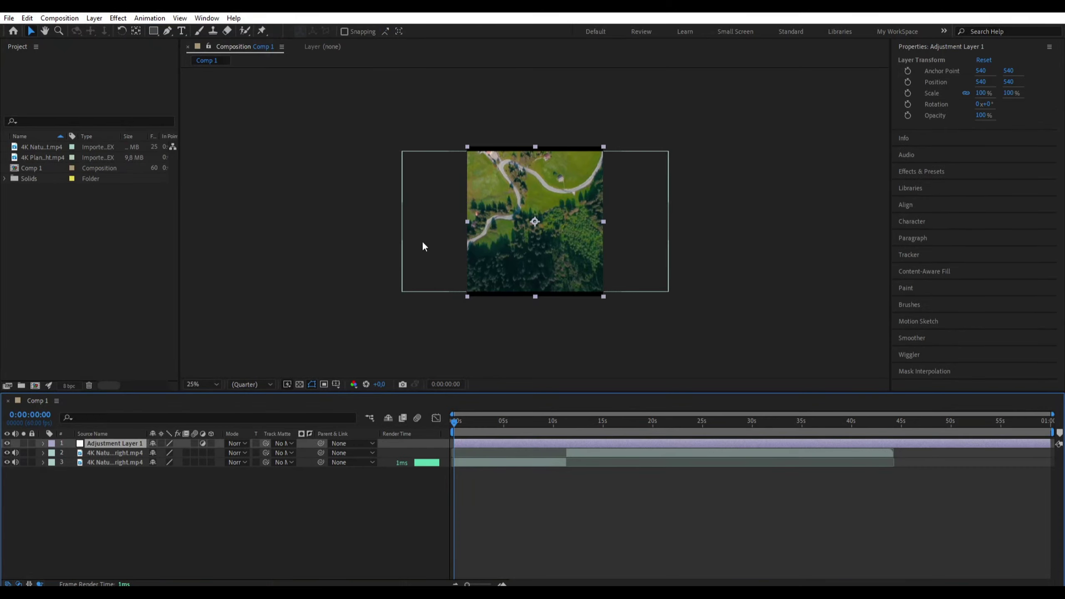
Split the adjustment layer at 0:00:03:32, over the first footage segment.
left_click_drag(456, 422, 561, 433)
scroll(524, 457, "up", 2)
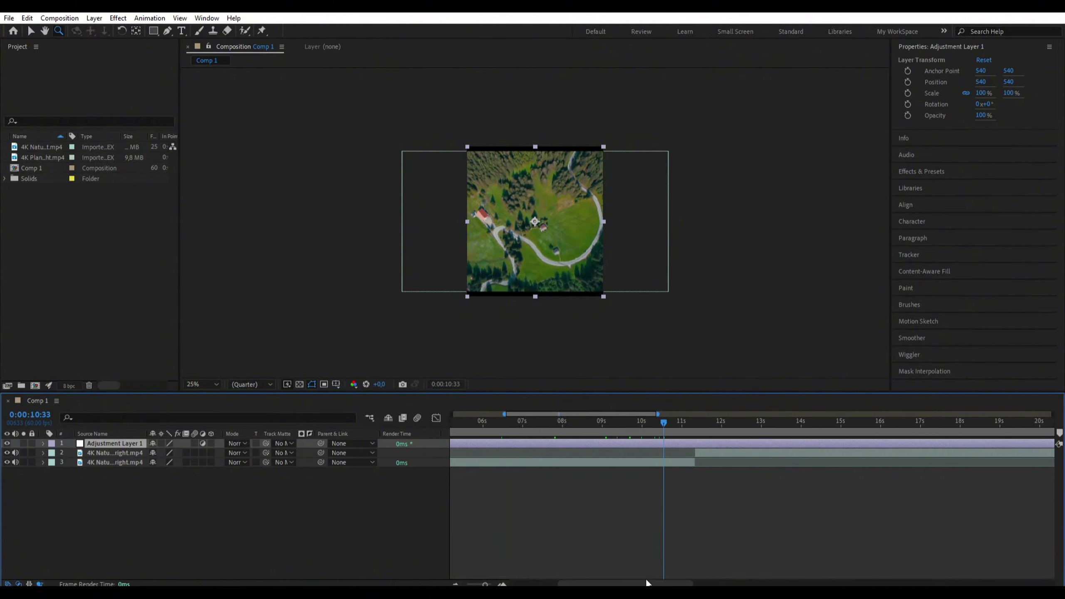
left_click(634, 579)
left_click_drag(633, 583, 569, 577)
scroll(826, 435, "down", 1)
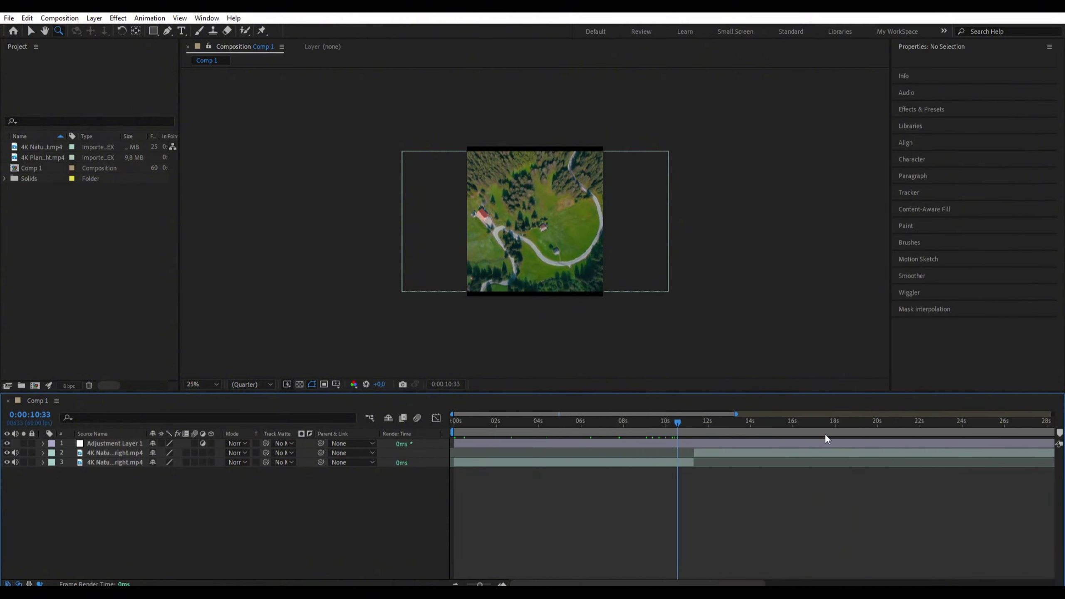
left_click_drag(669, 420, 529, 420)
left_click(539, 443)
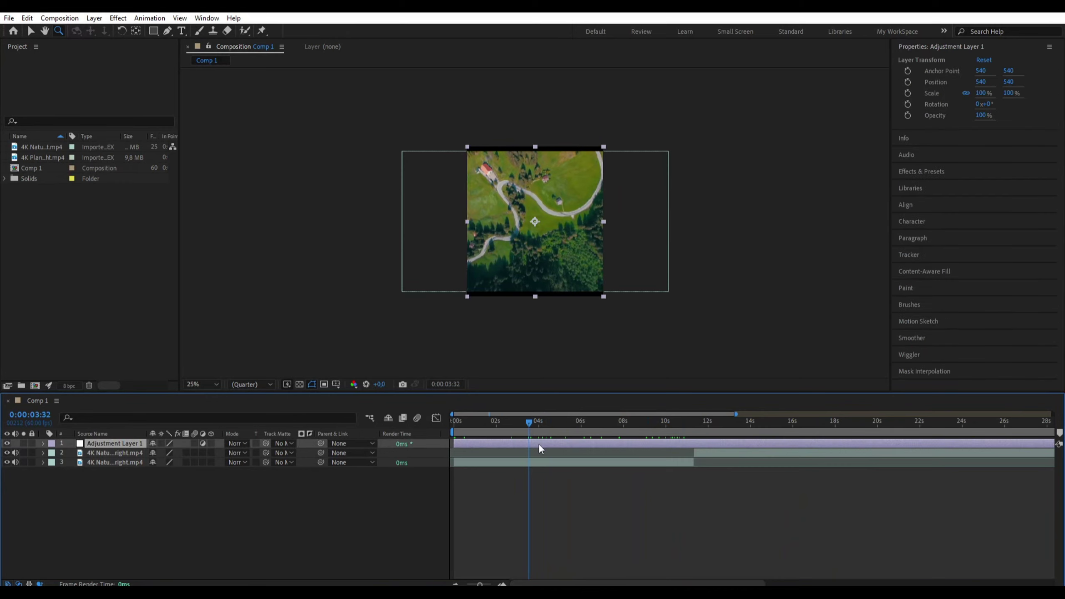
key("ctrl+shift+d")
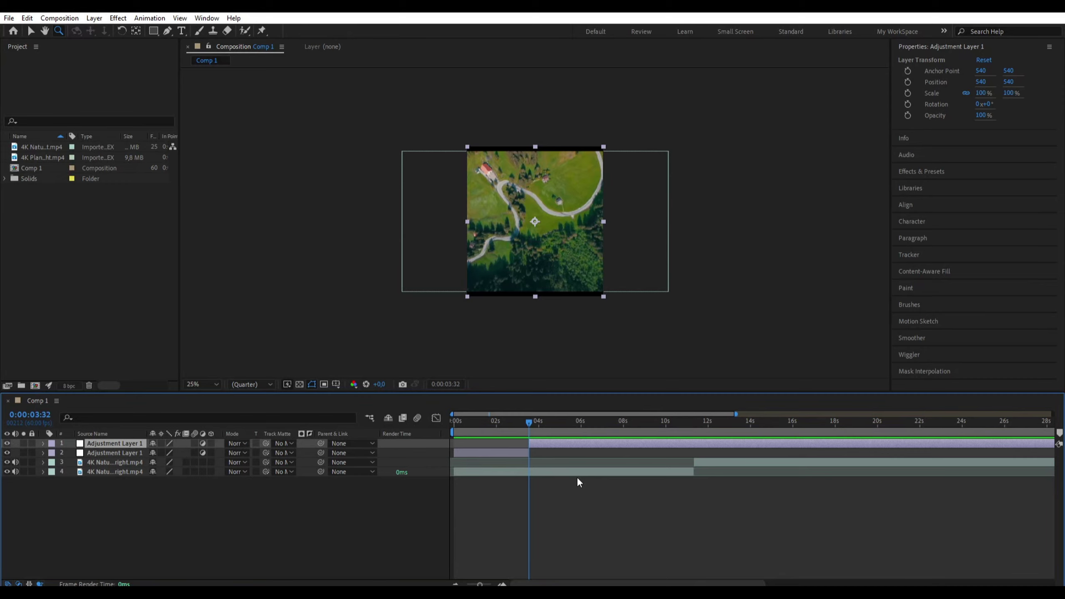
Split the remaining part of the adjustment layer at further times before the cut between the footage segments.
left_click_drag(527, 423, 558, 425)
key("ctrl+shift+d")
key("ctrl+shift+d")
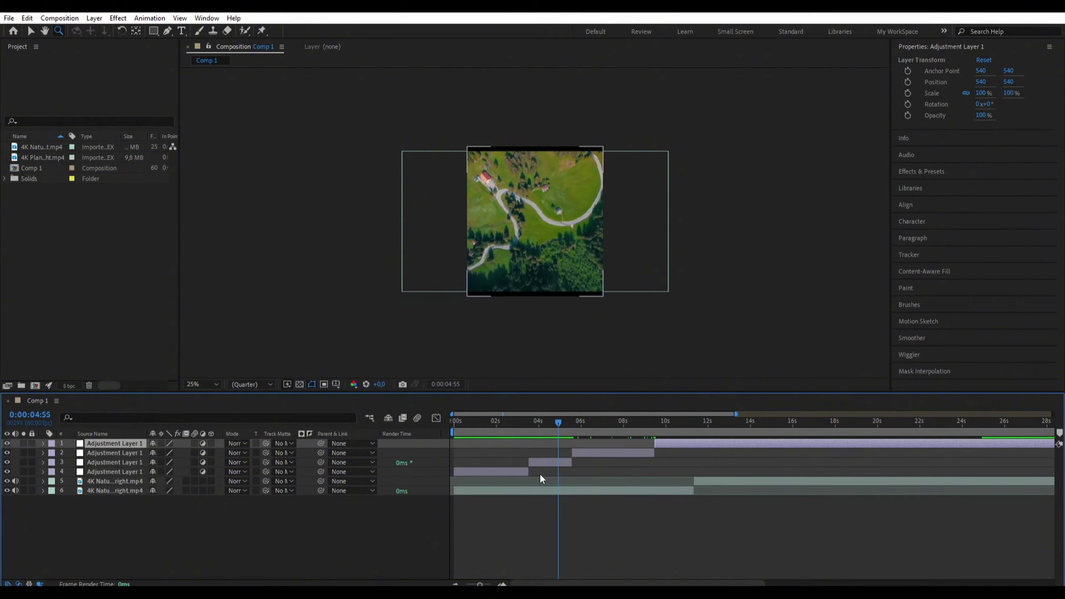
Undo all the adjustment layer splits so it is a single layer again.
key("ctrl+z")
key("ctrl+z")
key("ctrl+z")
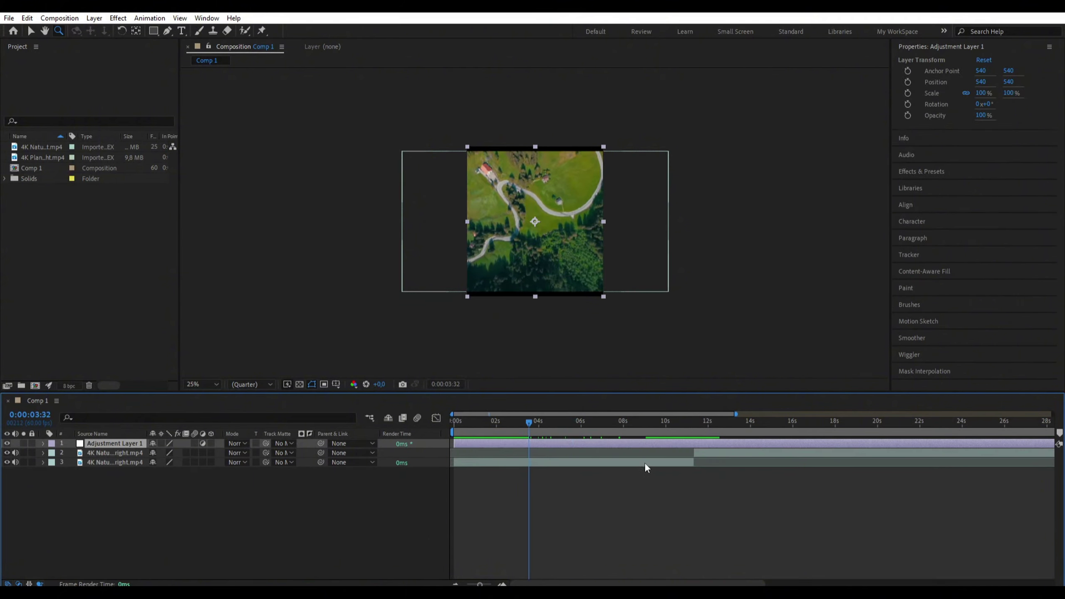
Split the adjustment layer at 0:00:11:19, where the two footage segments meet, and delete the piece after the cut.
left_click_drag(528, 424, 693, 454)
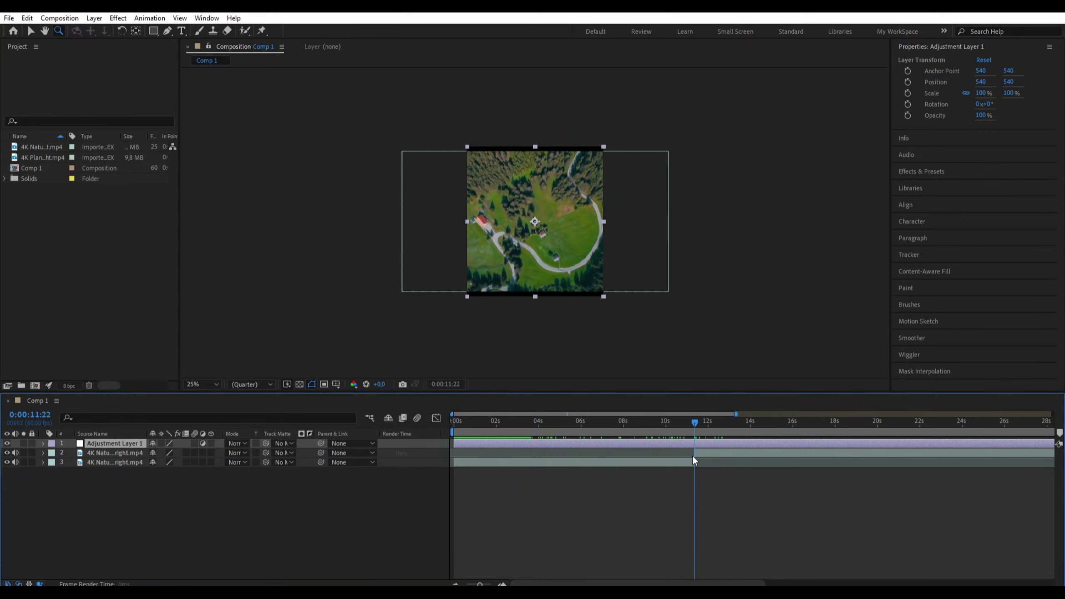
key("ctrl+shift+d")
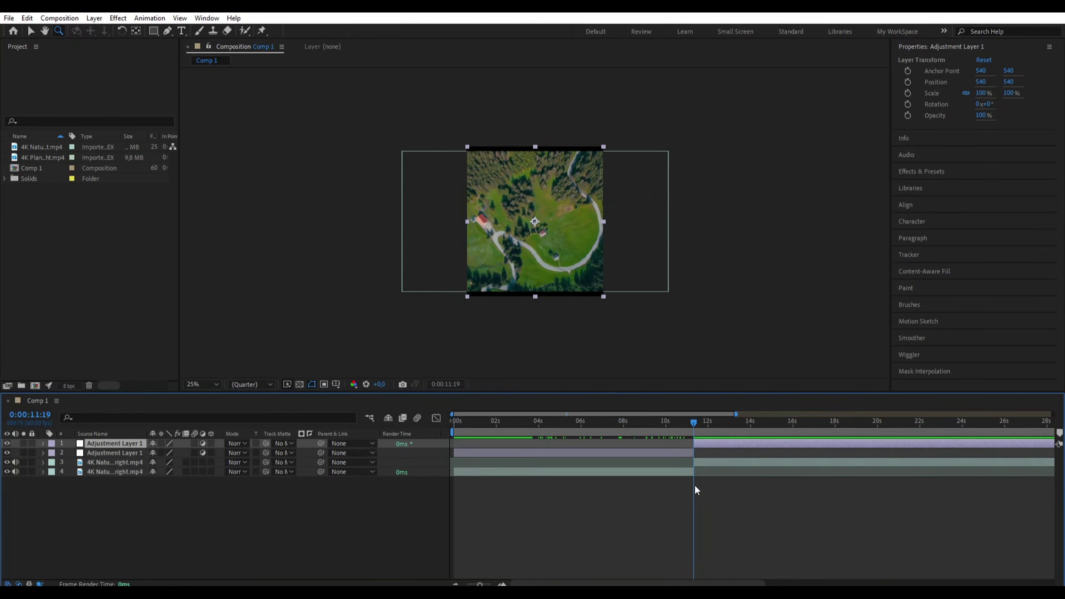
scroll(688, 499, "down", 3)
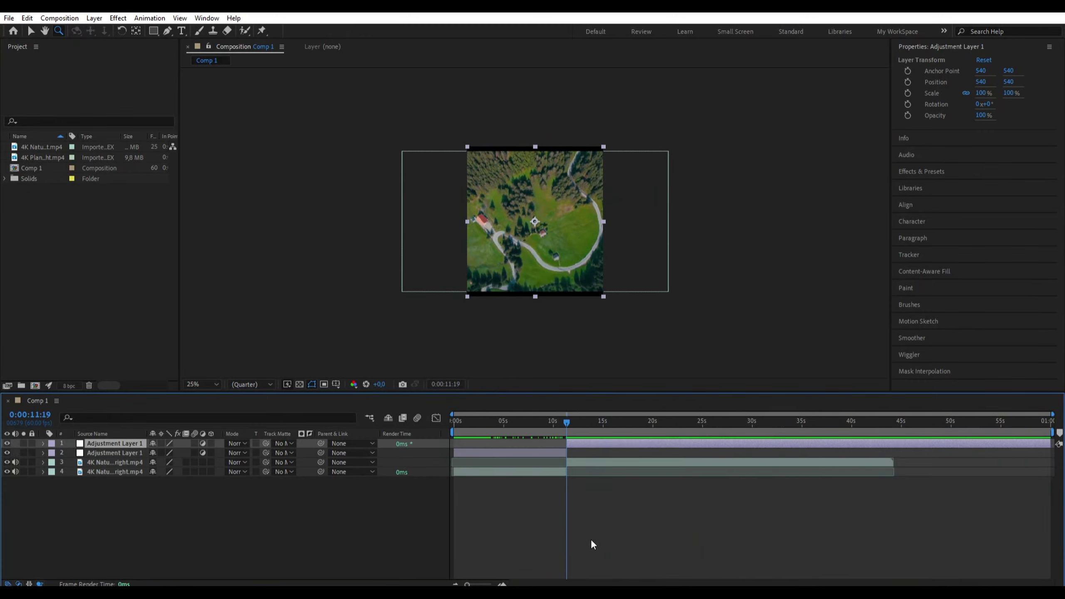
left_click(592, 459)
left_click(589, 444, "shift")
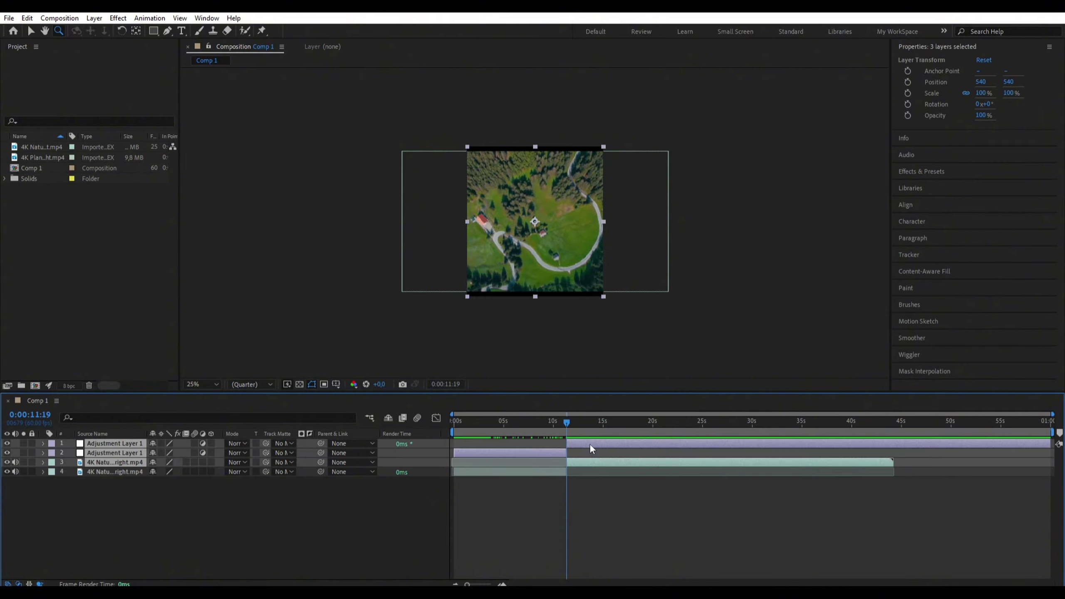
left_click(607, 478)
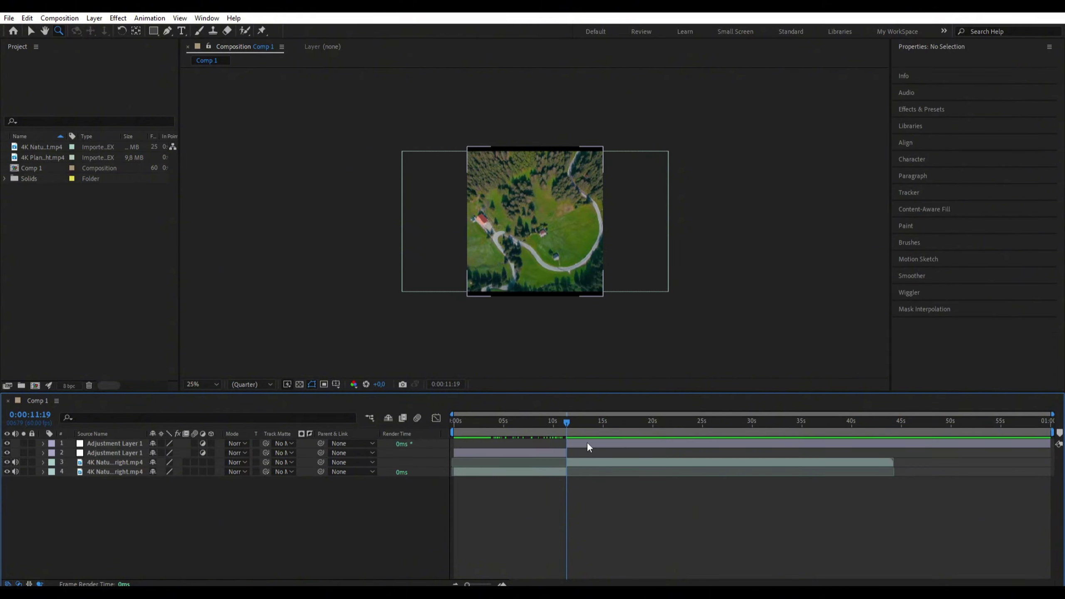
left_click(587, 442)
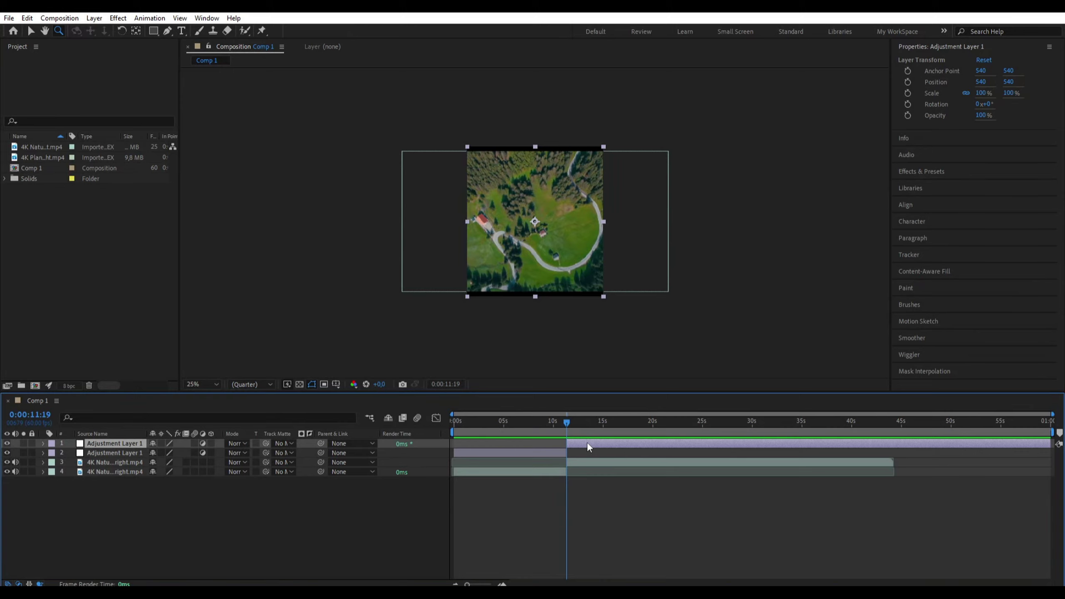
key("Delete")
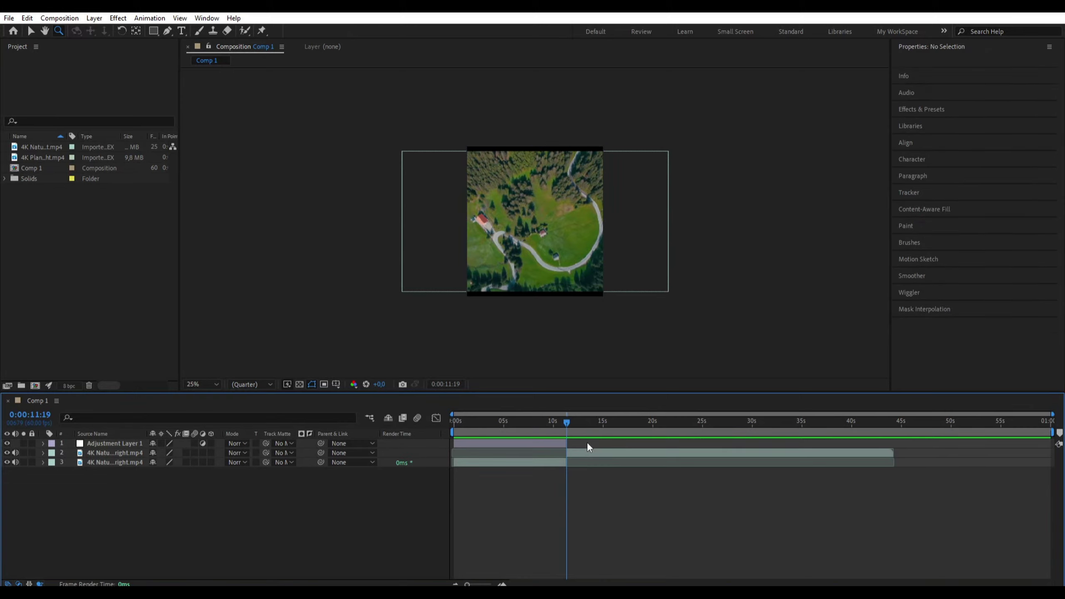
Move the trimmed adjustment layer between the two footage layers, directly above the first segment.
left_click(552, 420)
left_click_drag(545, 429, 527, 433)
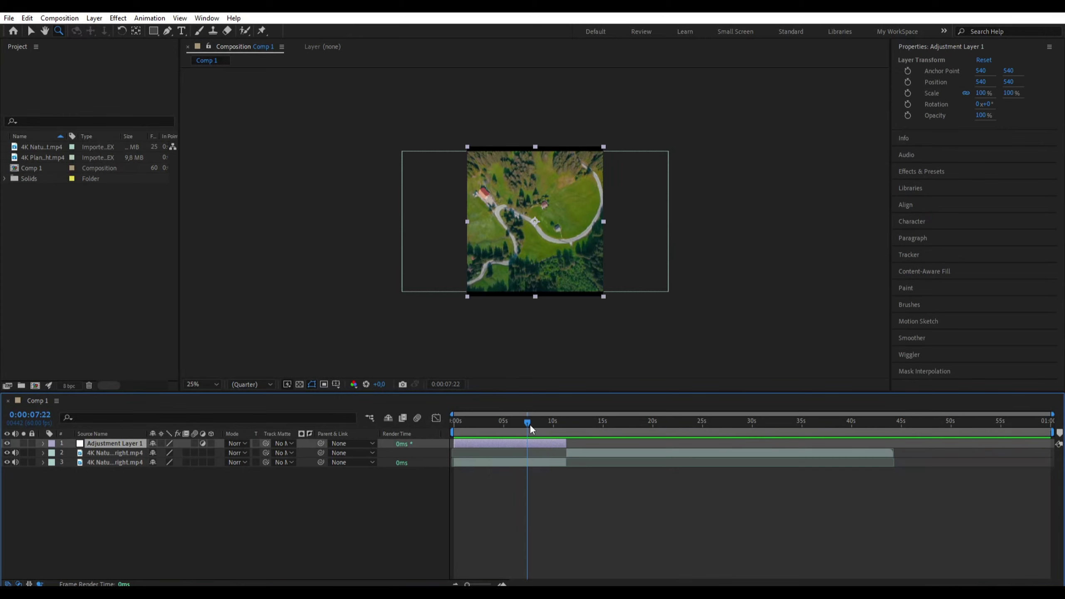
left_click_drag(530, 424, 494, 425)
left_click(519, 302)
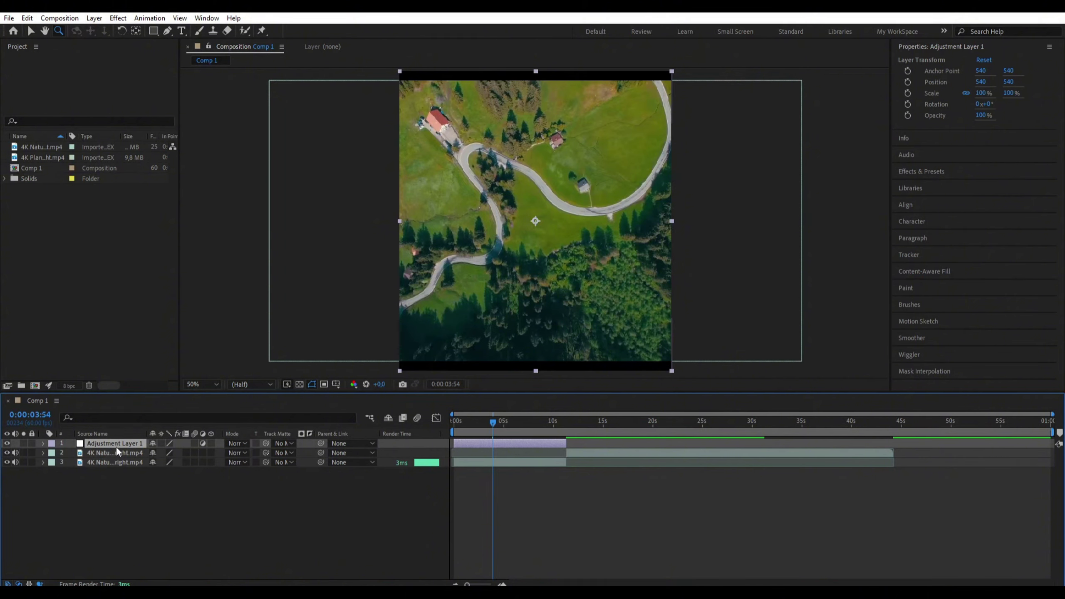
left_click_drag(115, 448, 115, 461)
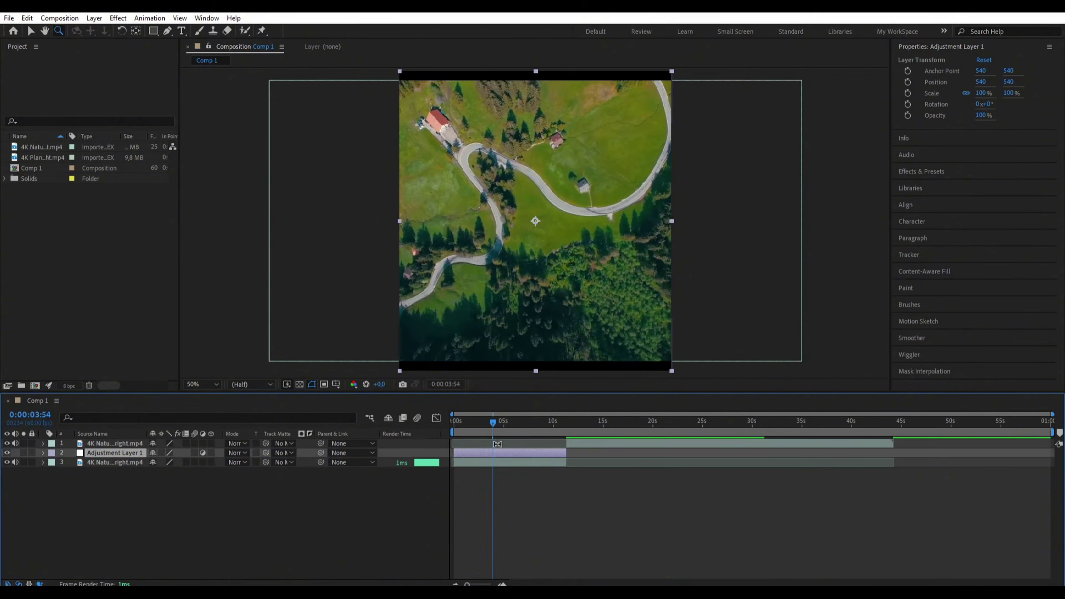
Examine how the adjustment layer lines up with the first footage segment, selecting them separately and together.
mouse_move(488, 430)
left_mouse_down()
mouse_move(443, 433)
mouse_move(529, 427)
mouse_move(473, 436)
left_mouse_up()
left_click_drag(619, 501, 538, 464)
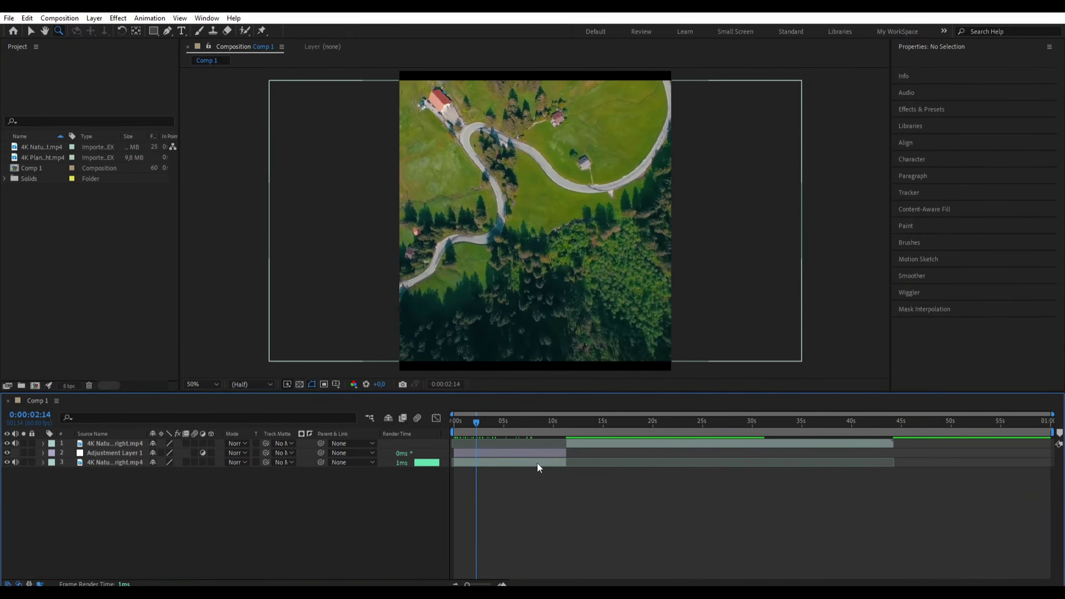
left_click(530, 453)
left_click(520, 462)
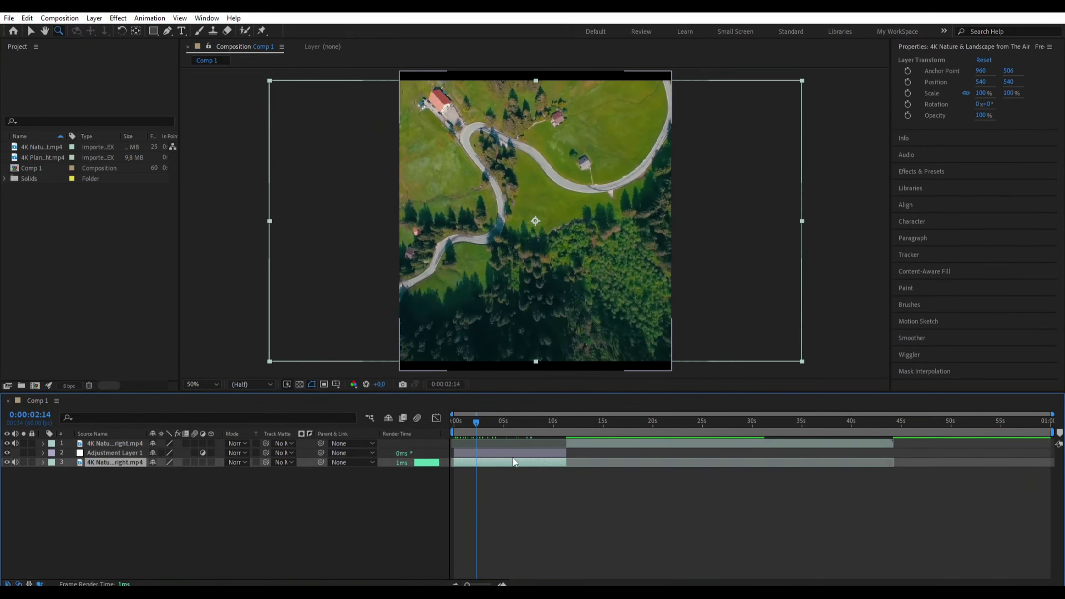
left_click(485, 452)
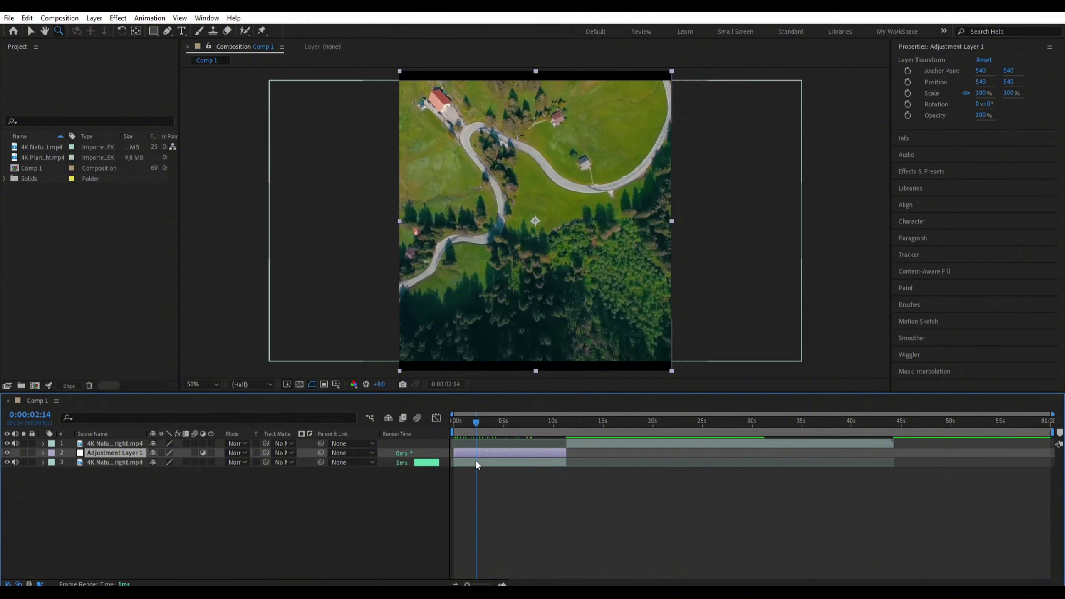
left_click(470, 466, "shift")
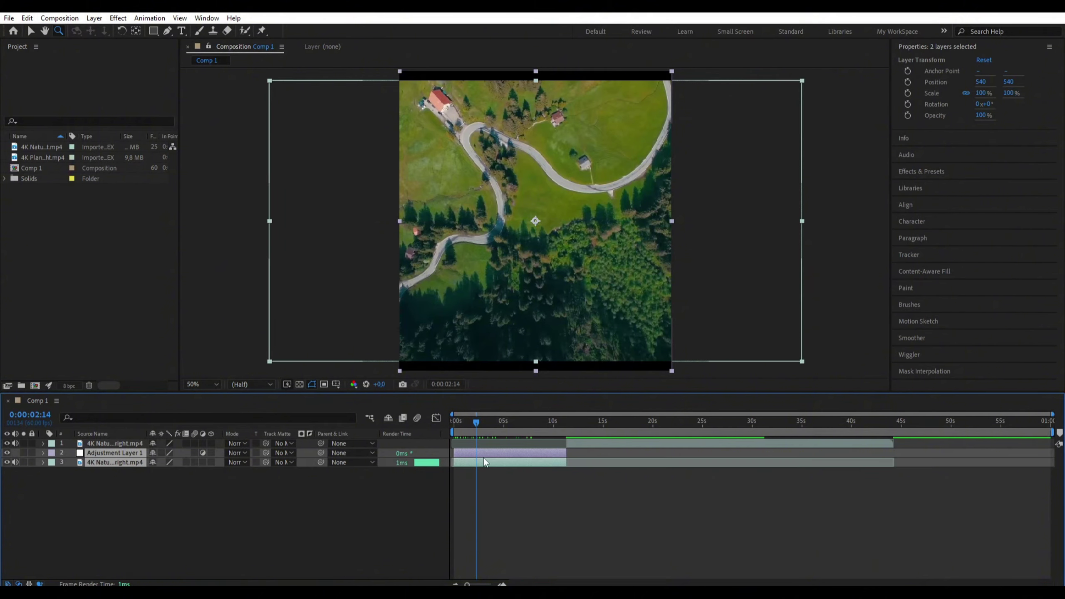
left_click_drag(476, 417, 495, 445)
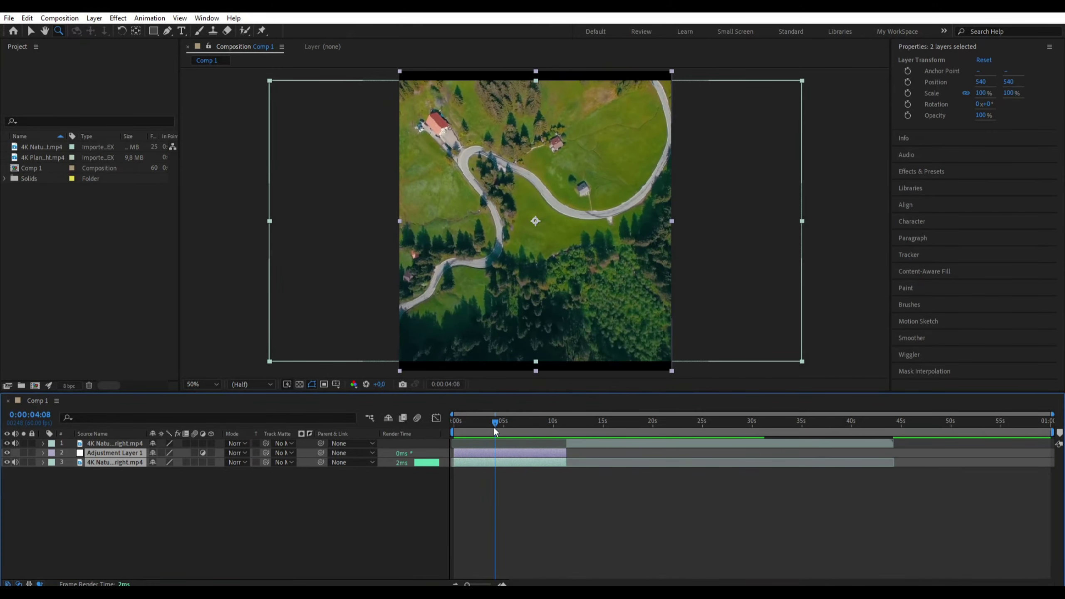
Preview Comp 1 from 0:00:00:00, return to the start, and review the full stack of three layers.
key("Home")
key("space")
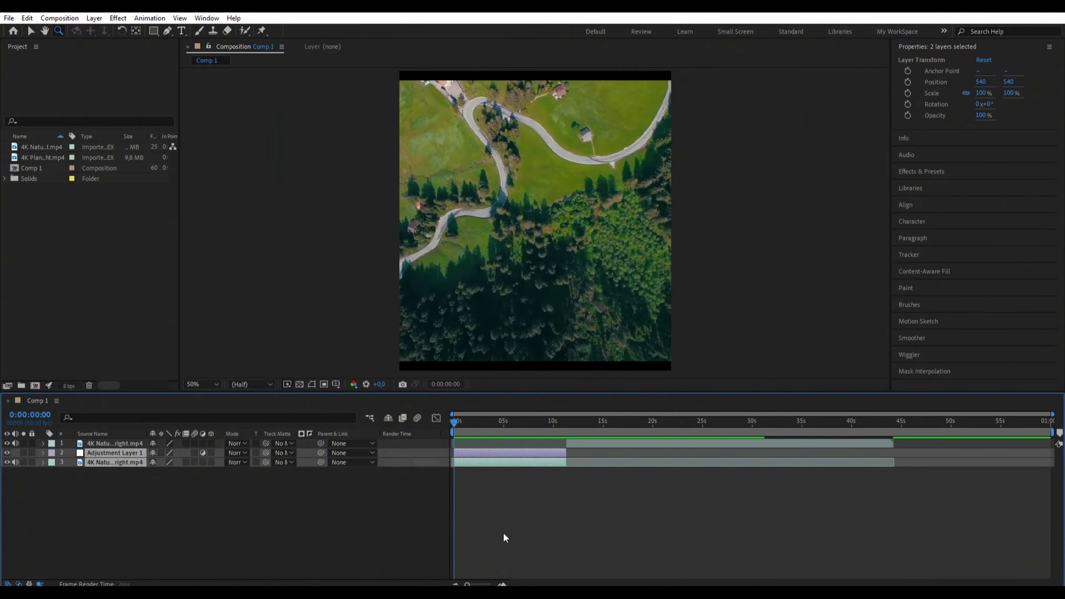
key("space")
left_click_drag(764, 426, 453, 433)
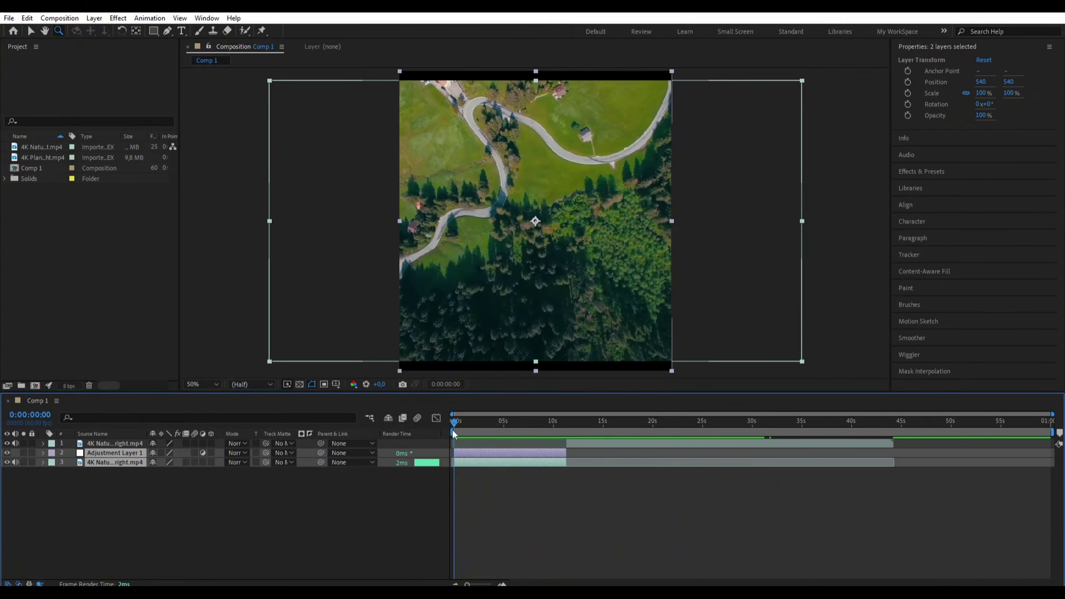
left_click(531, 492)
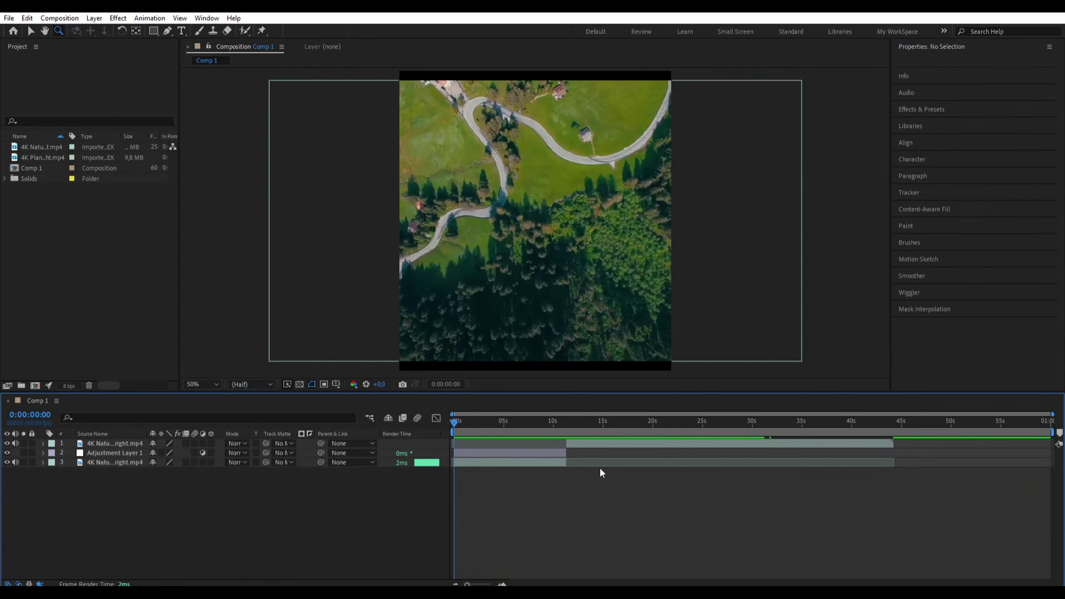
left_click(555, 460)
key("ctrl+a")
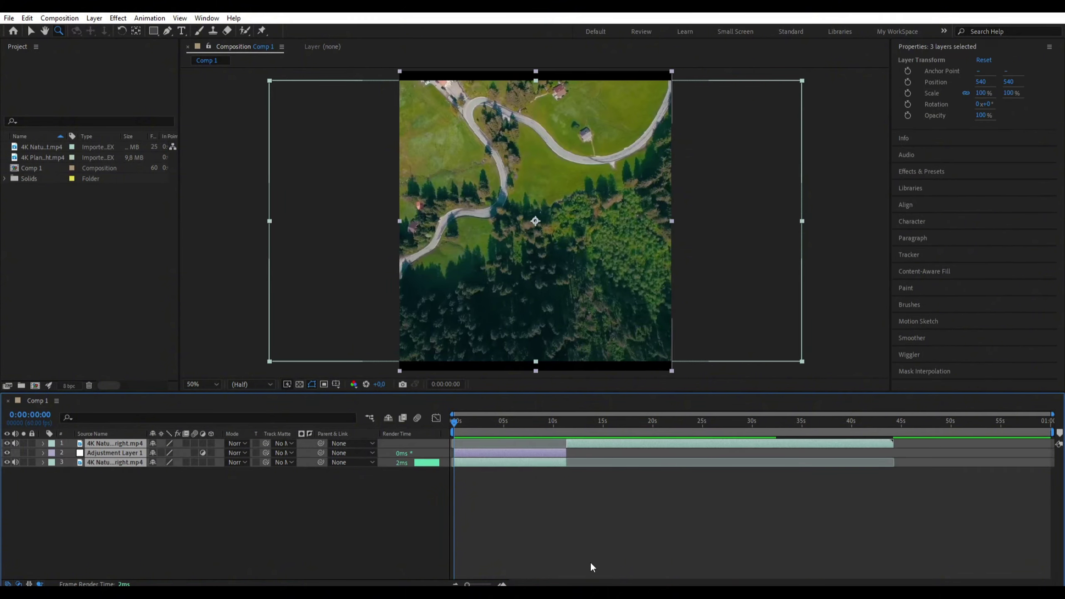
left_click(566, 545)
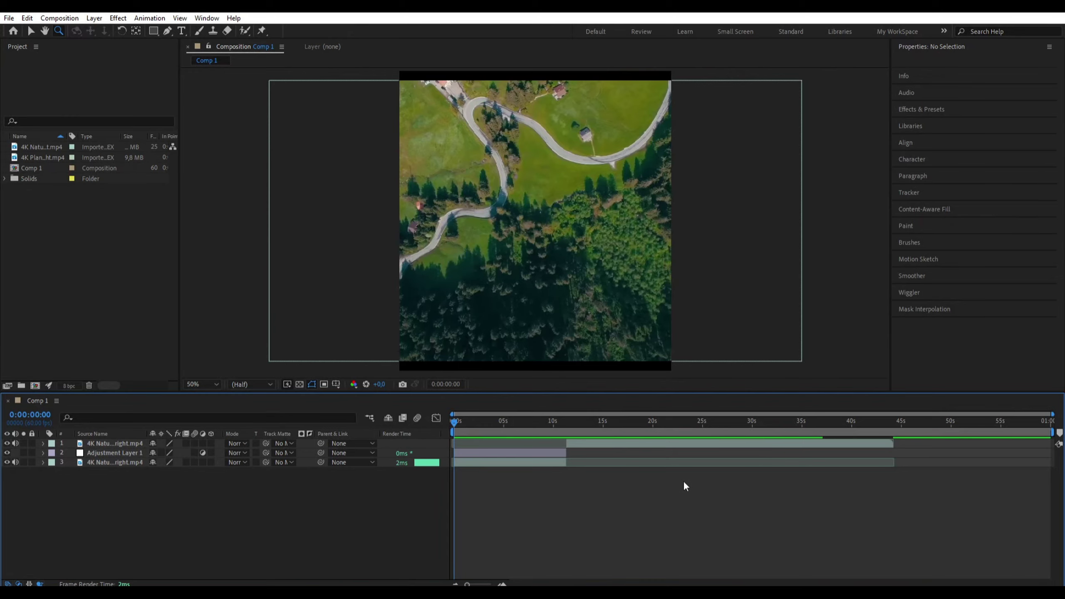